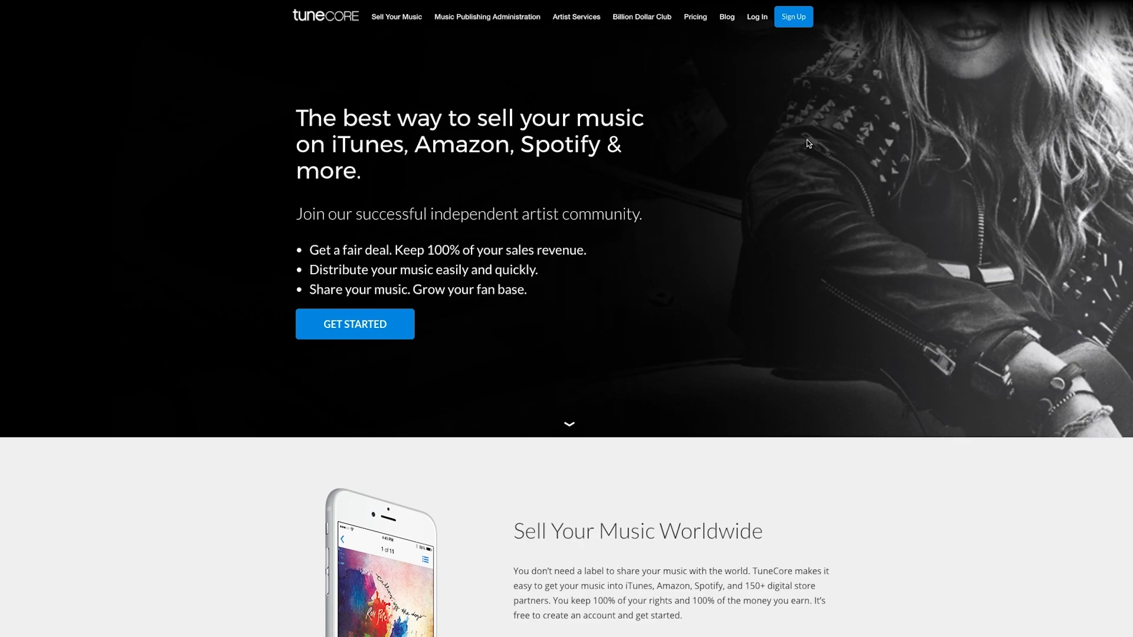
- Open TuneCore's free account sign-up page from the top navigation
left_click(791, 16)
- Fill in the account holder's name, the e-mail address twice and the password twice
left_click(738, 144)
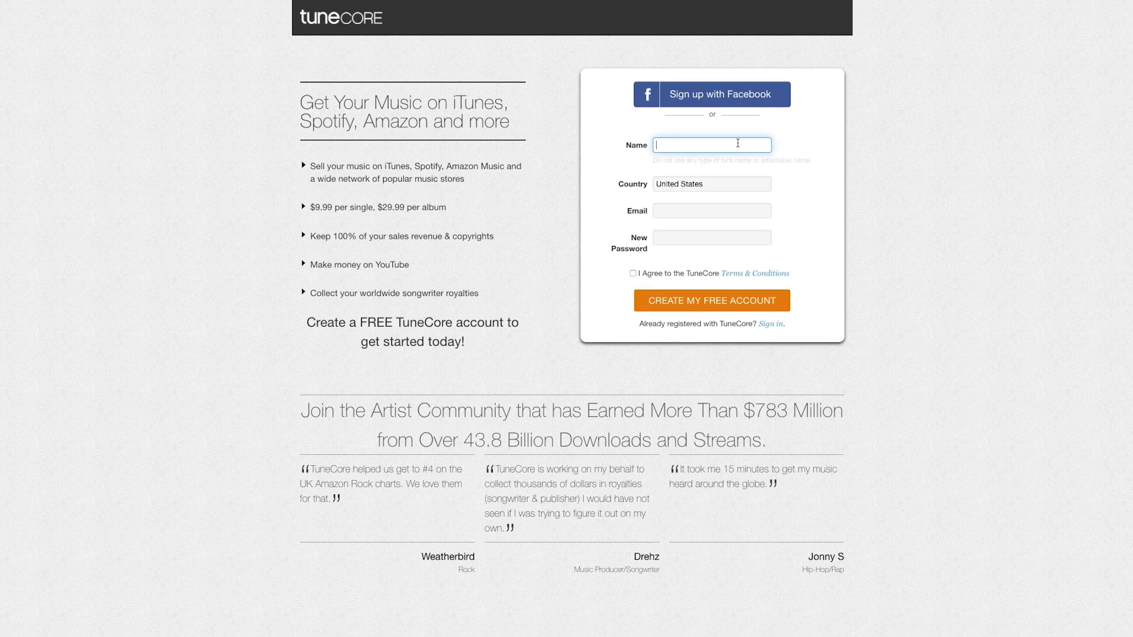
key("Tab")
key("Tab")
key("Tab")
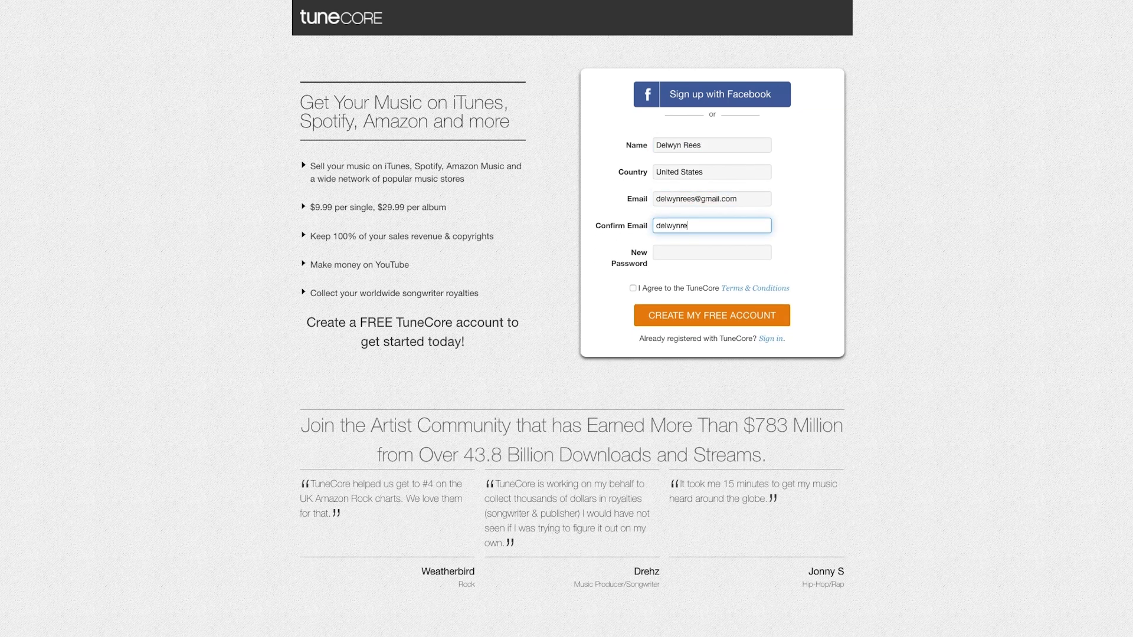
key("Tab")
type("•••••••••")
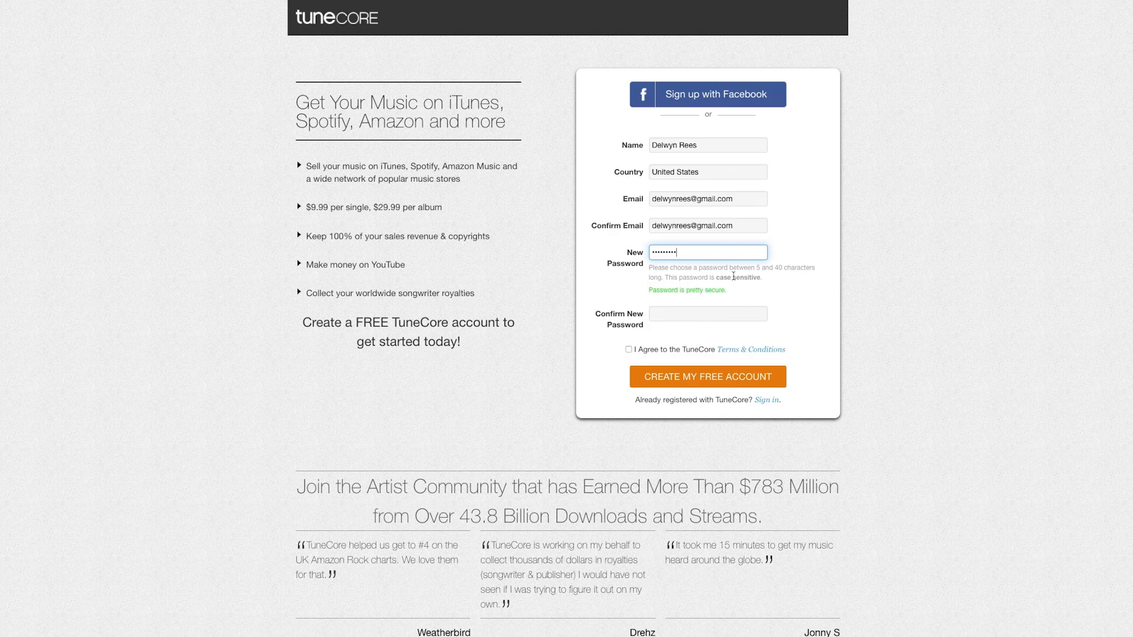
key("Tab")
type("•••••••••")
- Accept the terms, create the free account and start a Single Distribution release
left_click(629, 337)
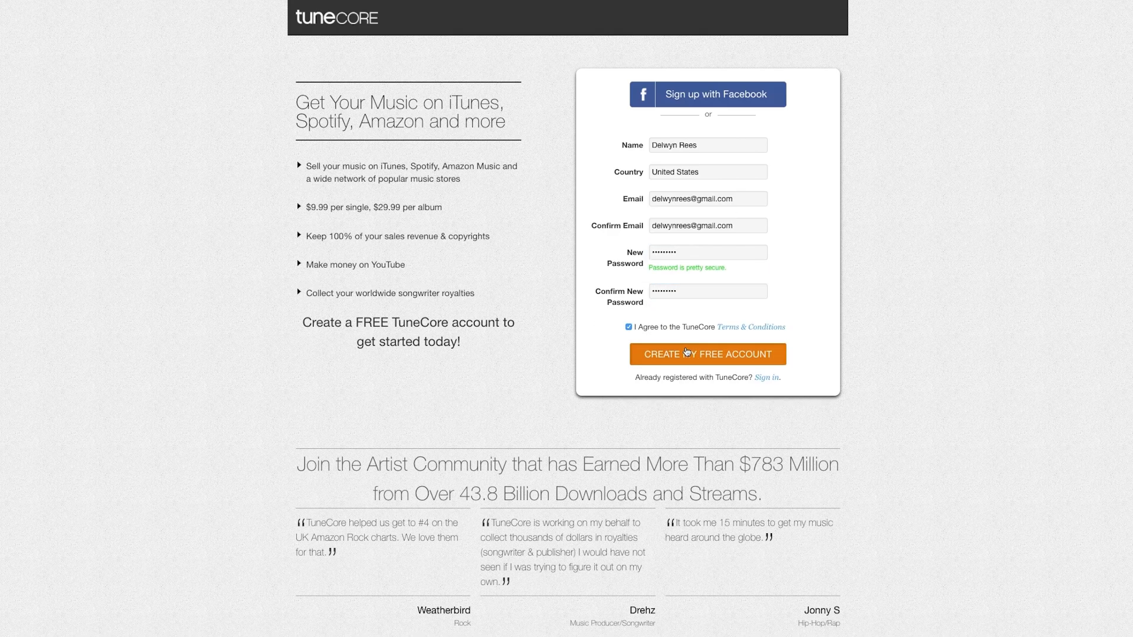
left_click(687, 353)
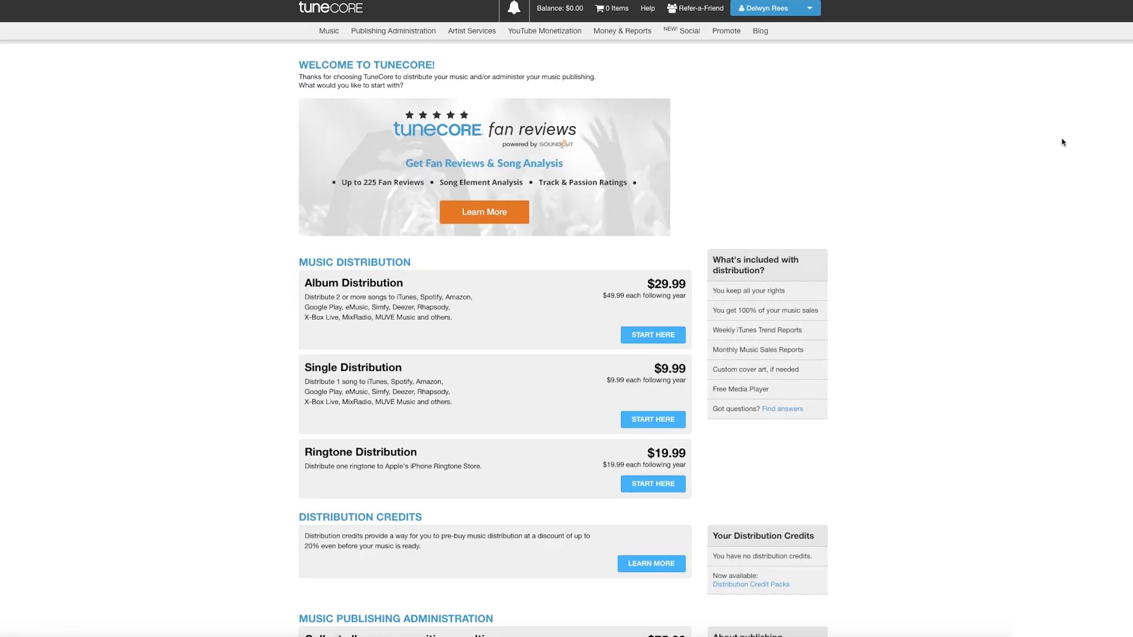
left_click(628, 425)
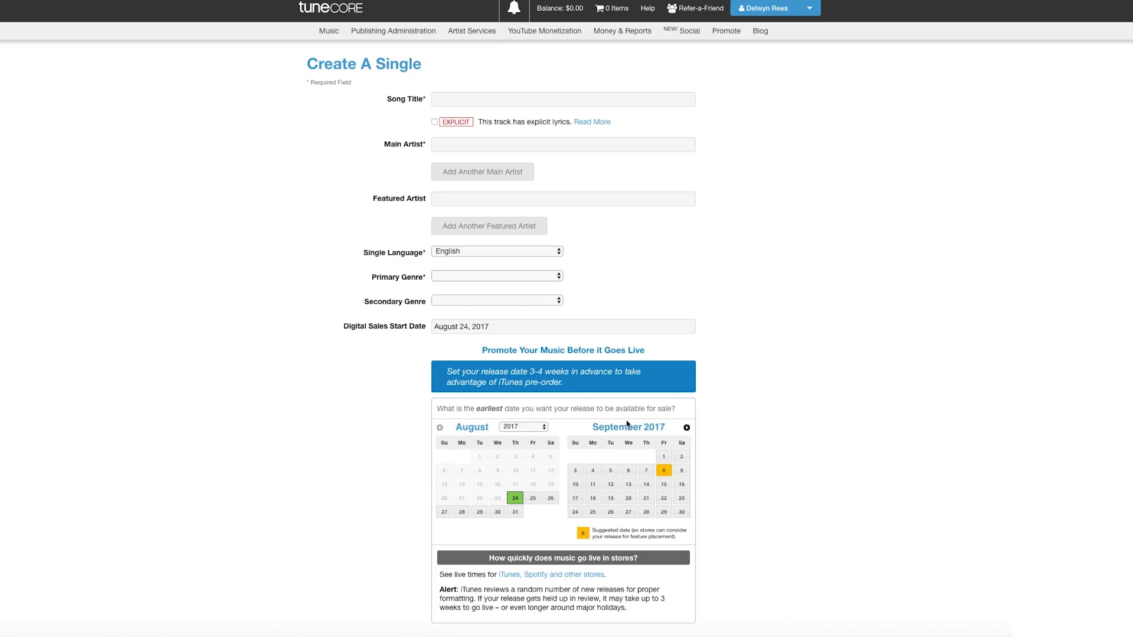
- Enter title 'Sorry (High and Dry)', artist Boy Band, and genres Singer/Songwriter and Alternative
left_click(466, 99)
type("Sorry (High and Dry)")
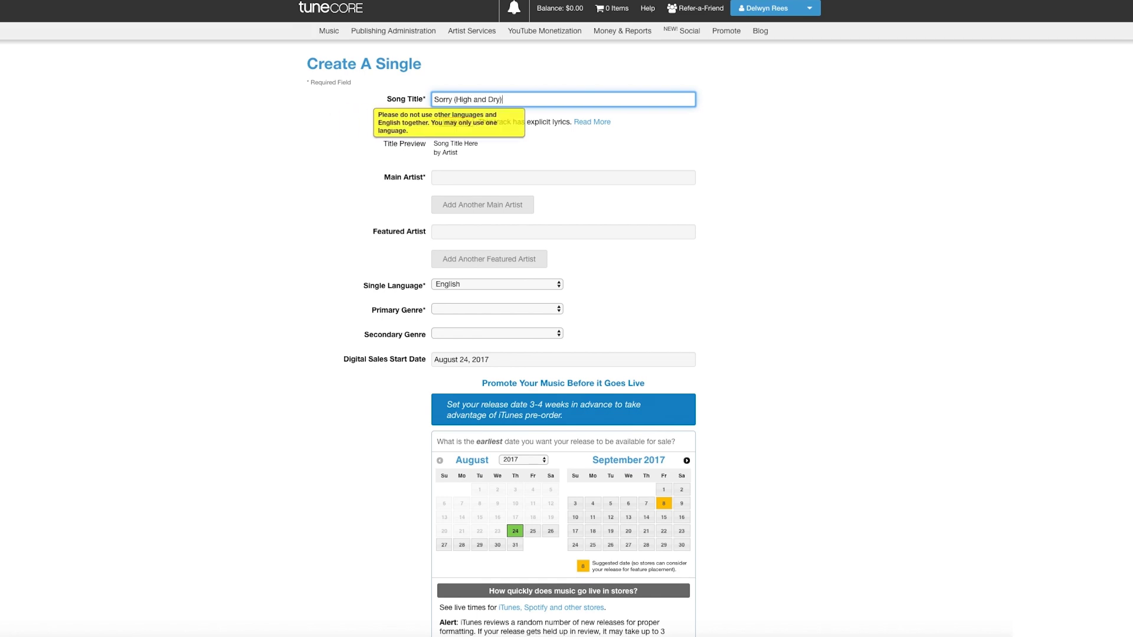
key("Return")
left_click(487, 182)
type("Boy Band")
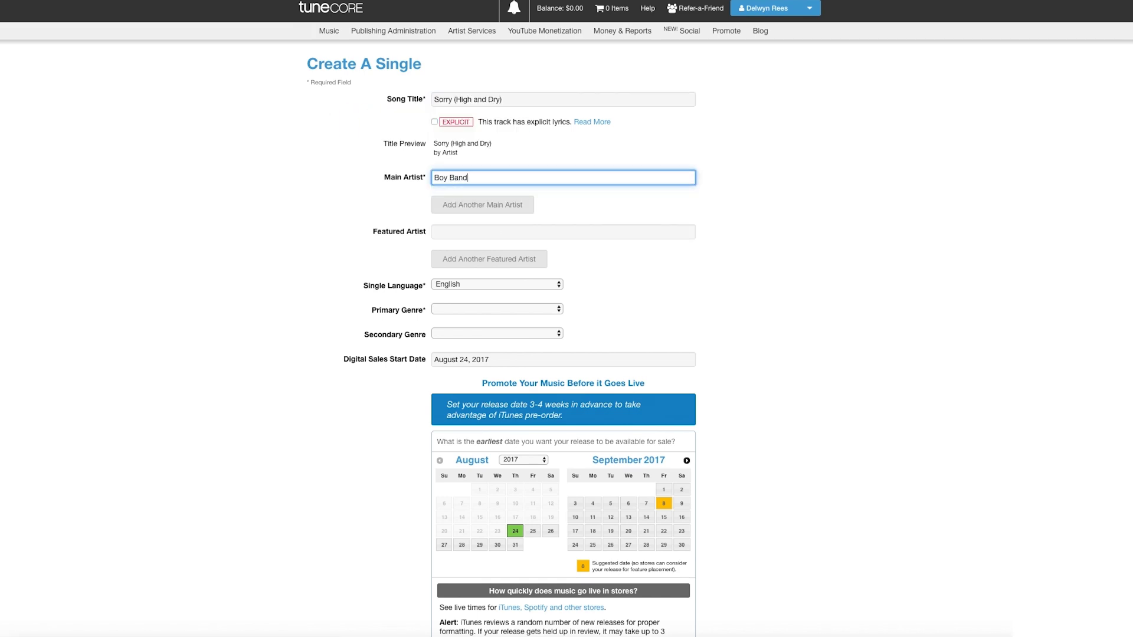
scroll(604, 273, "down", 3)
left_click(480, 195)
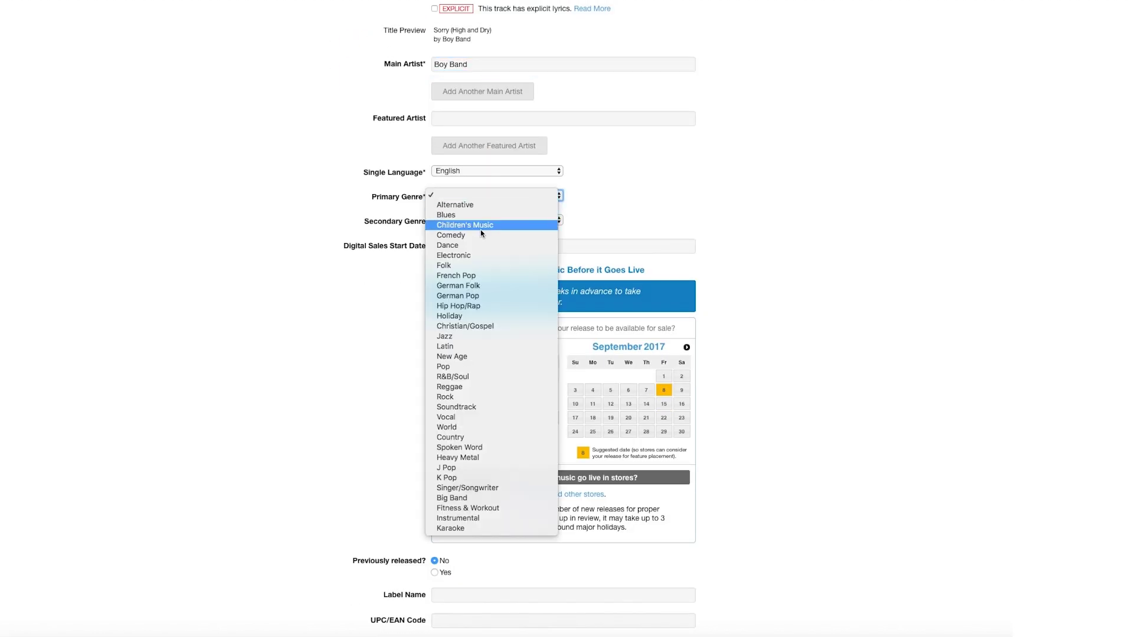
left_click(499, 488)
left_click(490, 220)
left_click(491, 228)
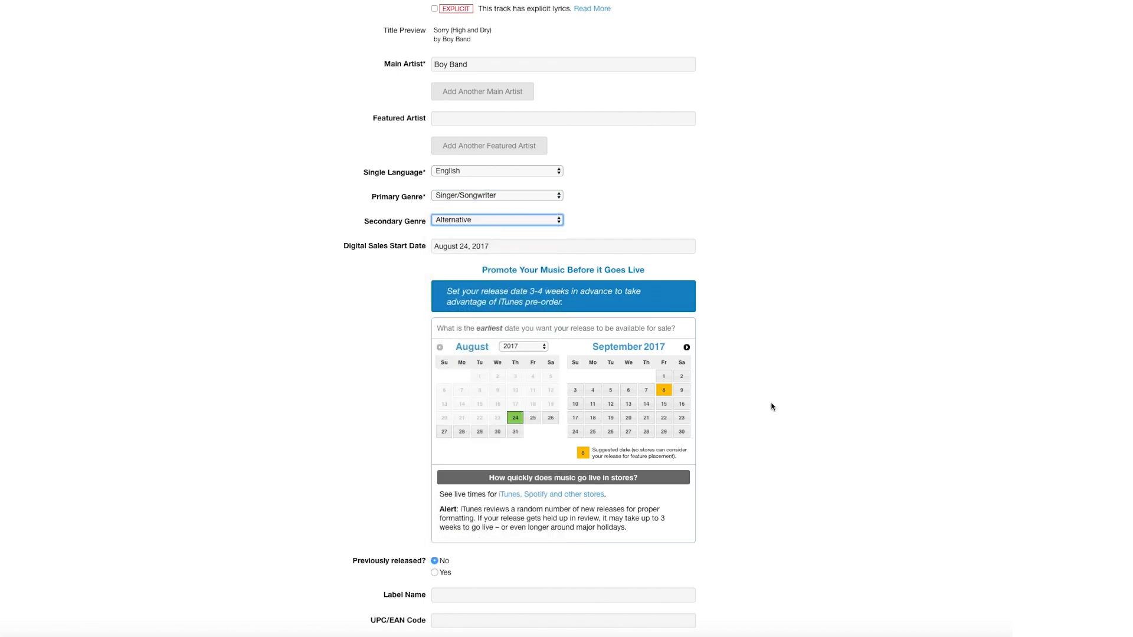
- Set the sales date to September 8, 2017 and location Brooklyn, NY, then create the single
scroll(771, 406, "down", 1)
left_click(664, 377)
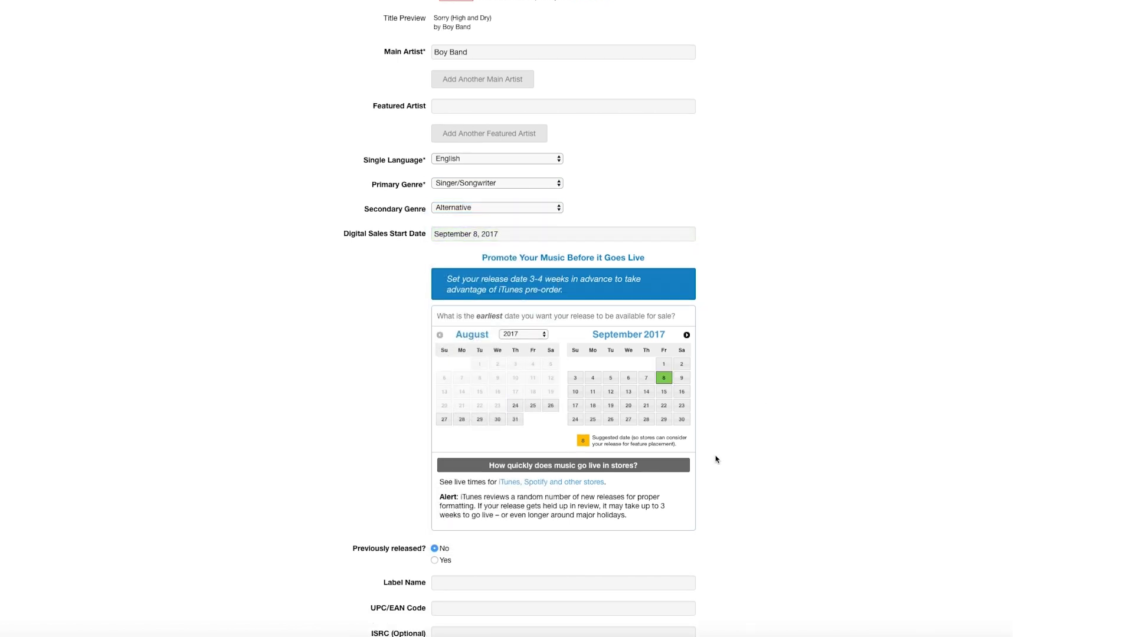
scroll(716, 459, "down", 2)
scroll(716, 459, "down", 2)
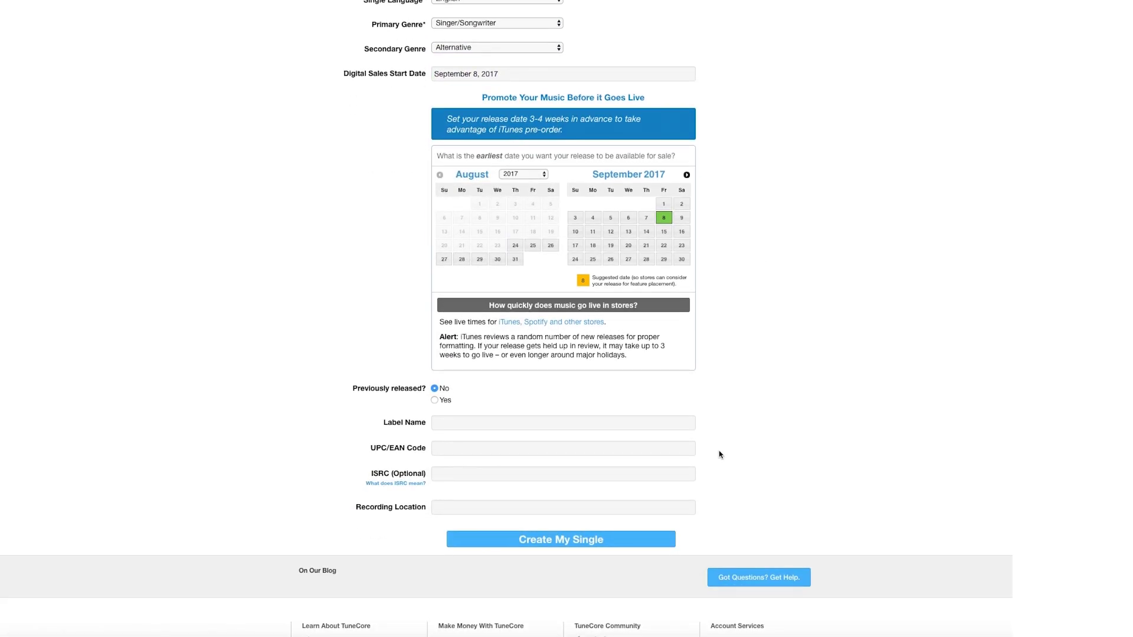
left_click(671, 509)
type("Brook")
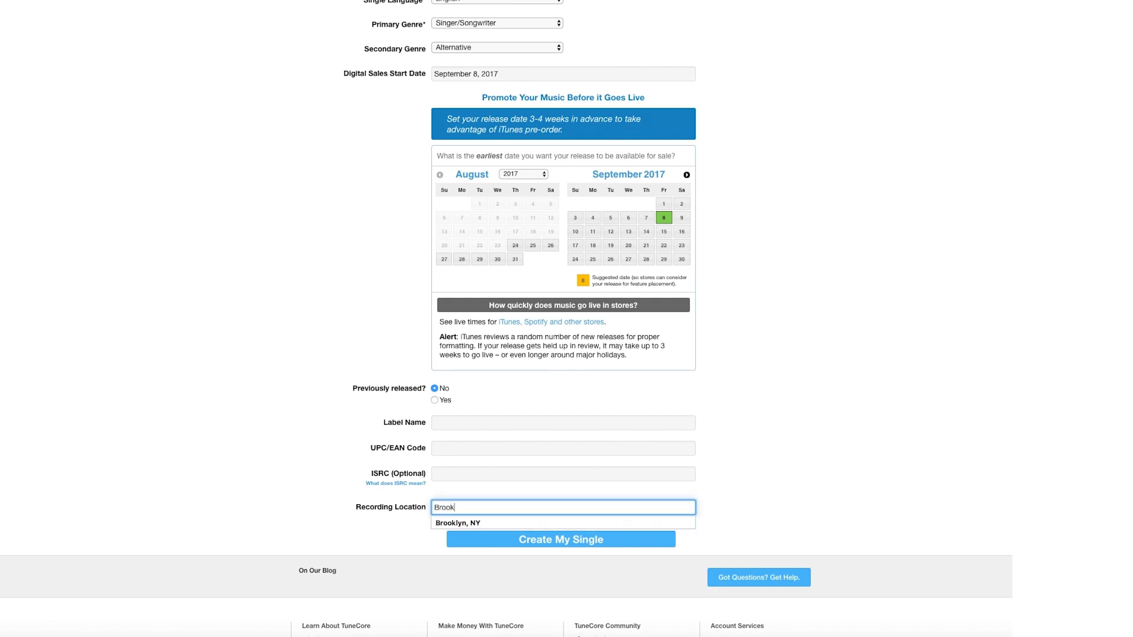
type("lyn, NY")
left_click(751, 438)
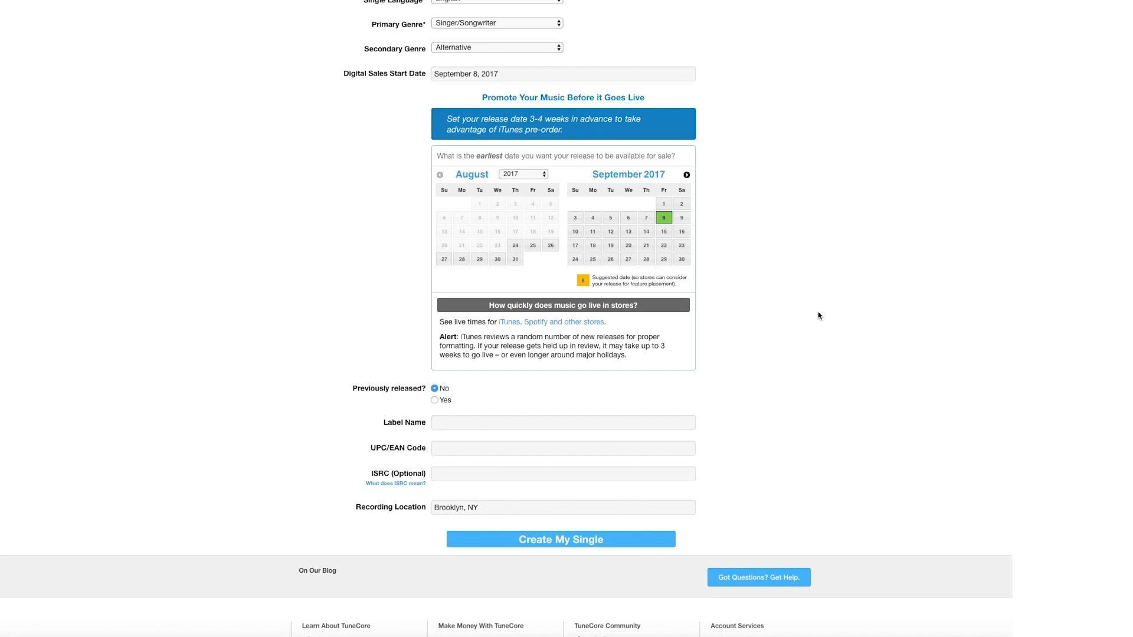
left_click(616, 540)
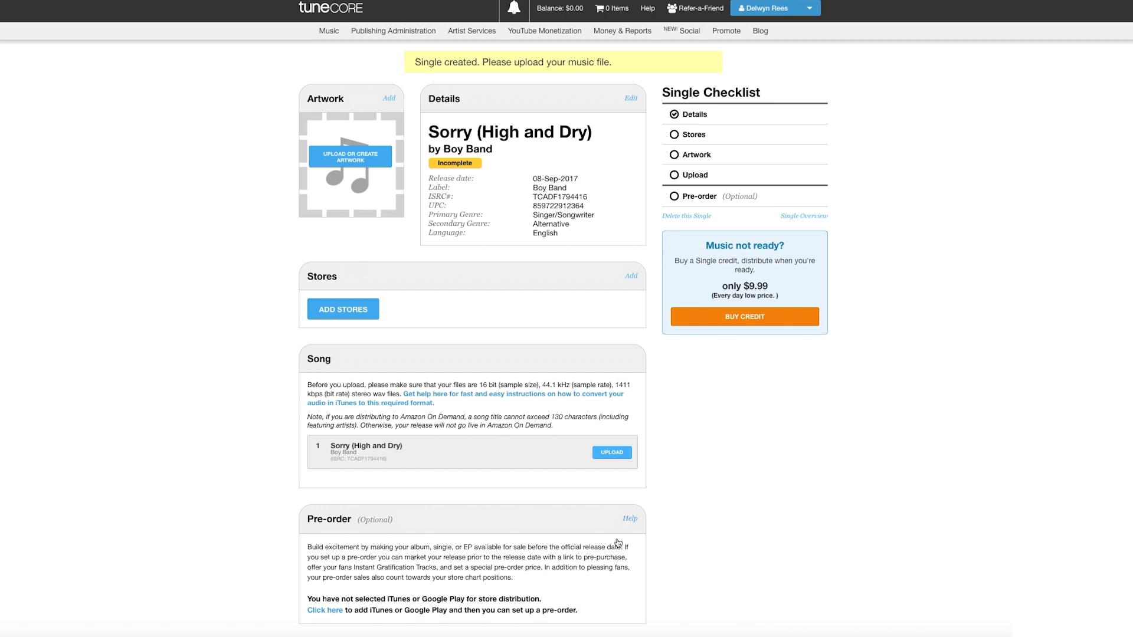
- Go to Upload or Create Artwork in the single's Artwork box
scroll(618, 543, "down", 1)
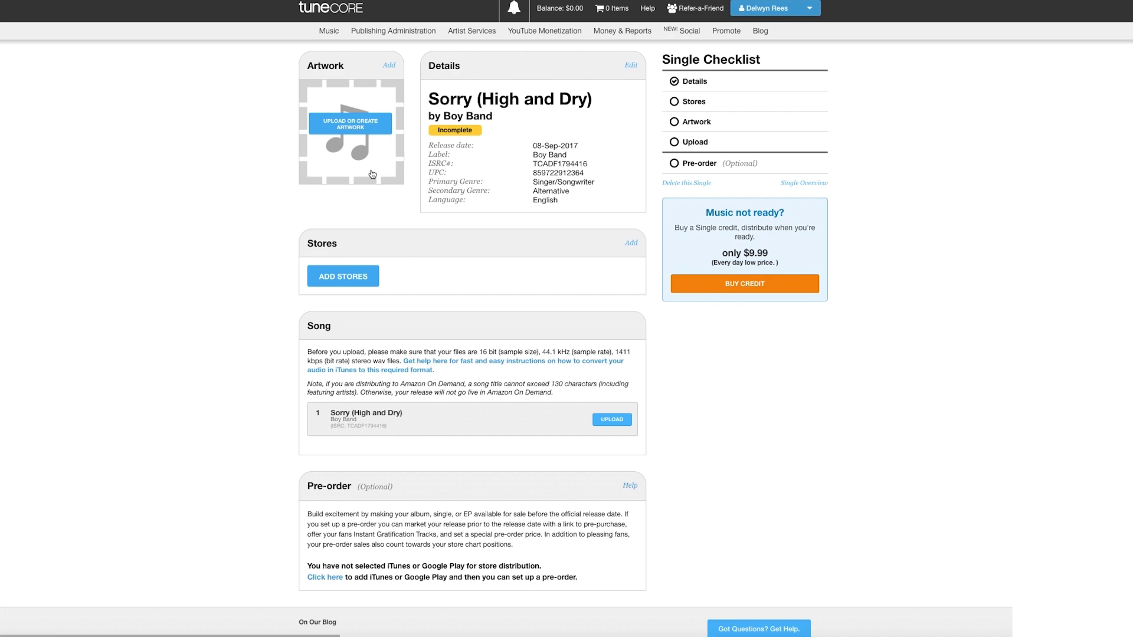
left_click(363, 121)
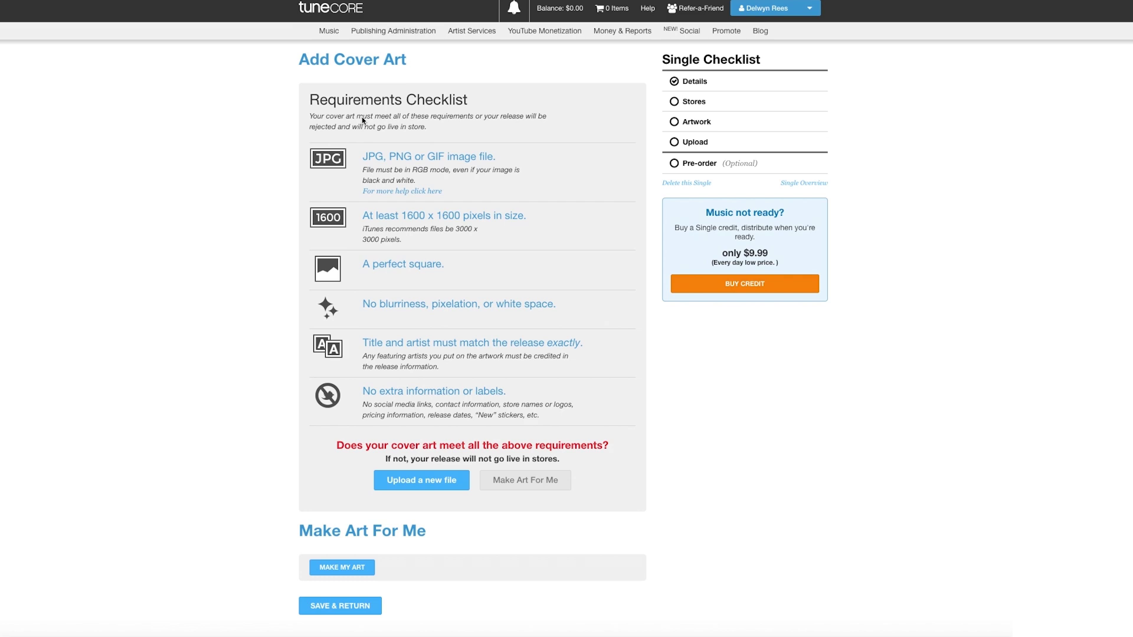
- Upload the green swirl image from Downloads as cover art, save, and proceed to Add Stores
left_click(421, 480)
left_click(413, 106)
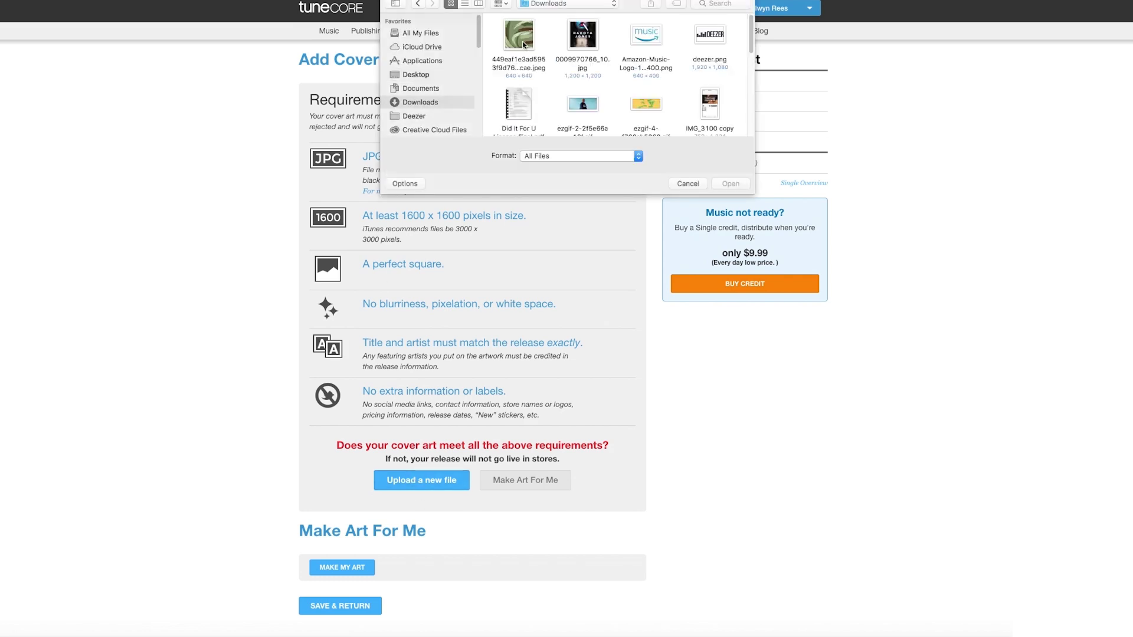
left_click(721, 180)
scroll(962, 372, "down", 5)
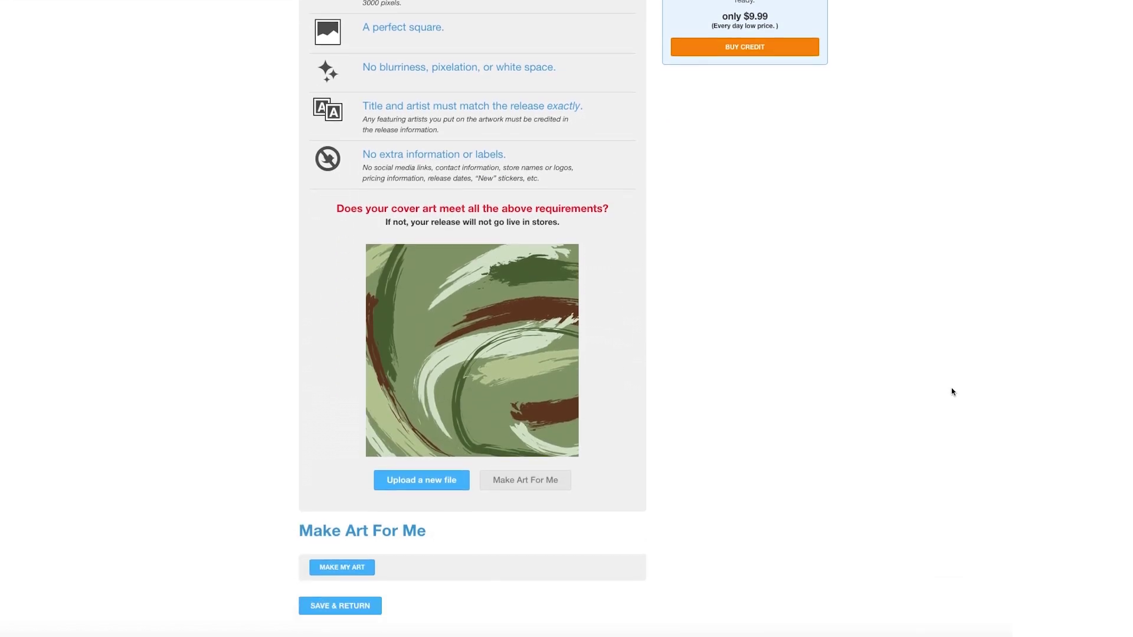
left_click(340, 585)
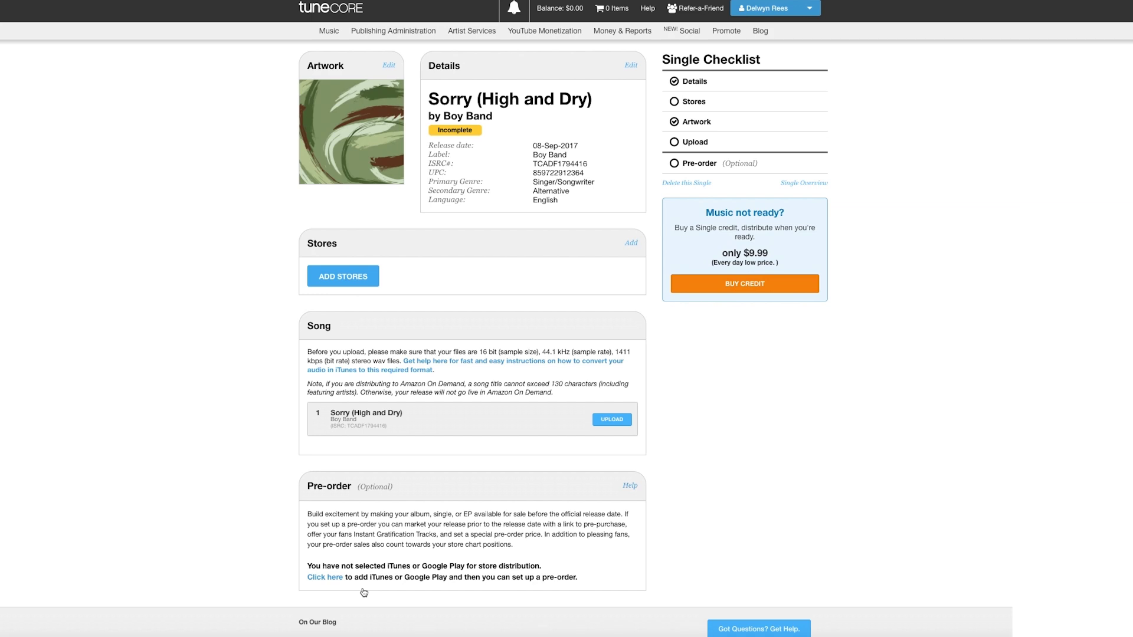
left_click(368, 283)
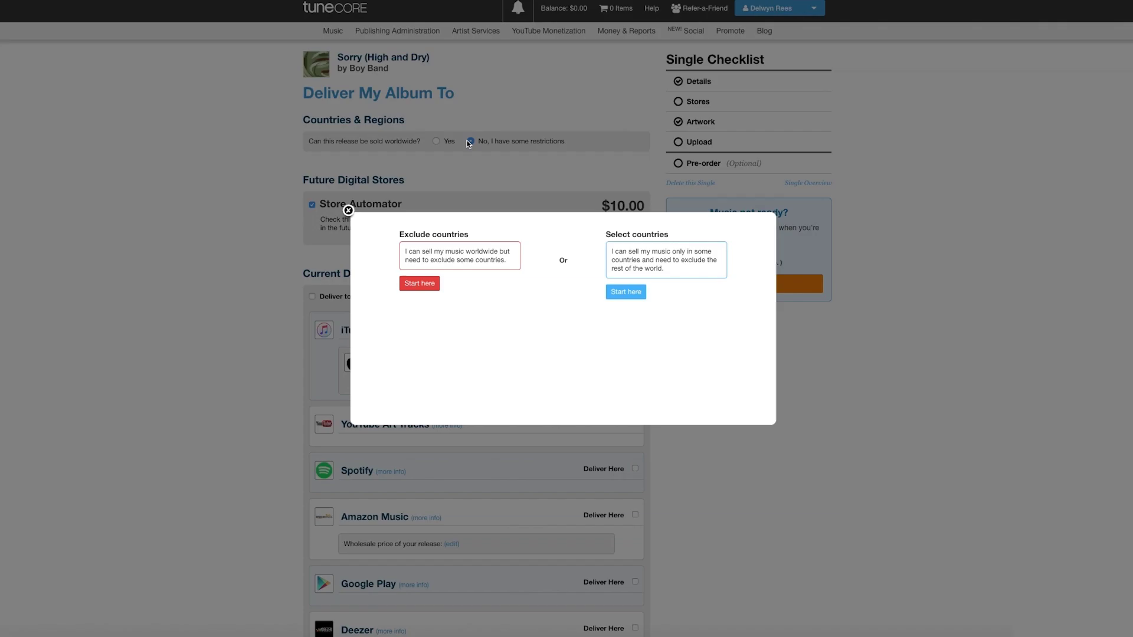
- Exclude Australia and New Zealand from distribution and enable the $10.00 Store Automator
left_click(438, 287)
type("austr")
key("Return")
type("new")
left_click(418, 263)
left_click(751, 238)
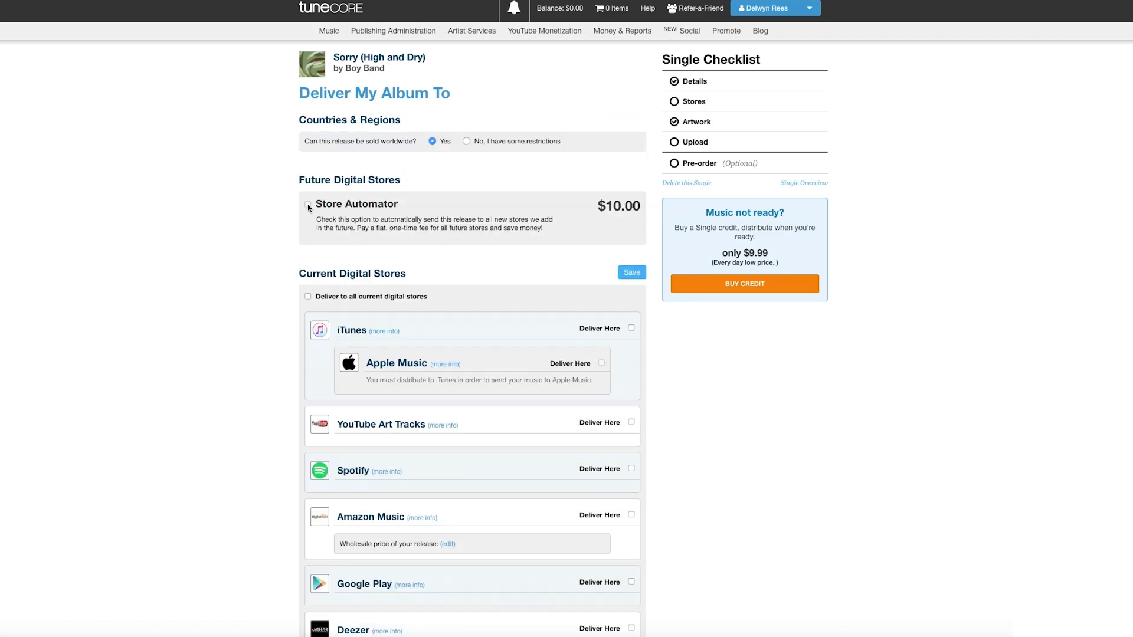
left_click(308, 206)
left_click(466, 141)
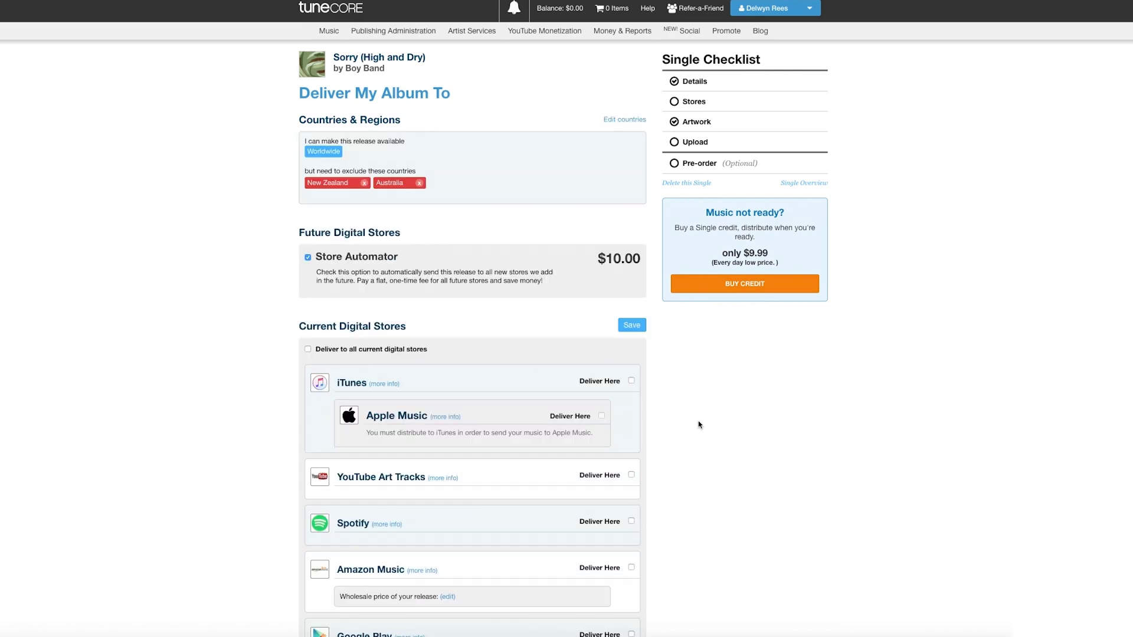
- Select delivery of the single to all current stores
scroll(699, 425, "down", 2)
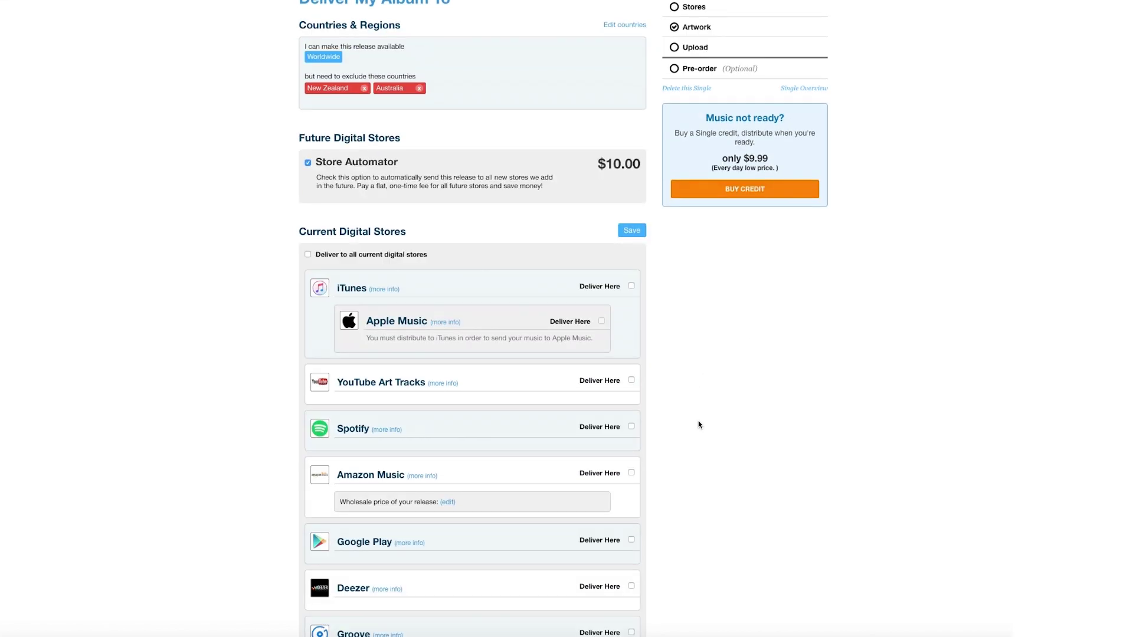
scroll(699, 425, "down", 5)
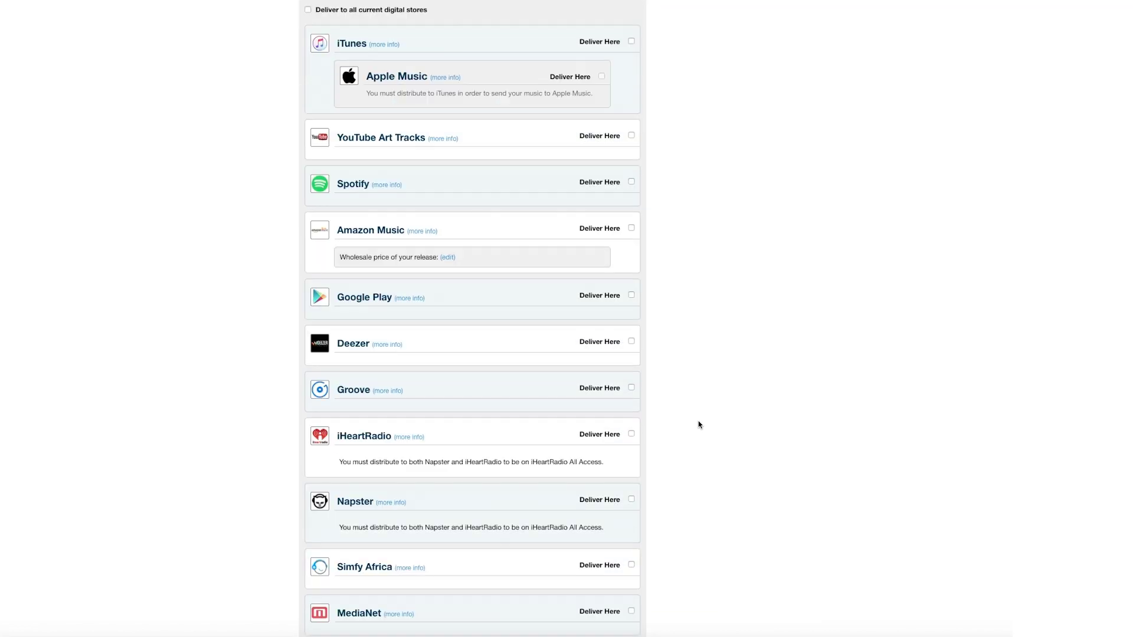
scroll(699, 425, "down", 3)
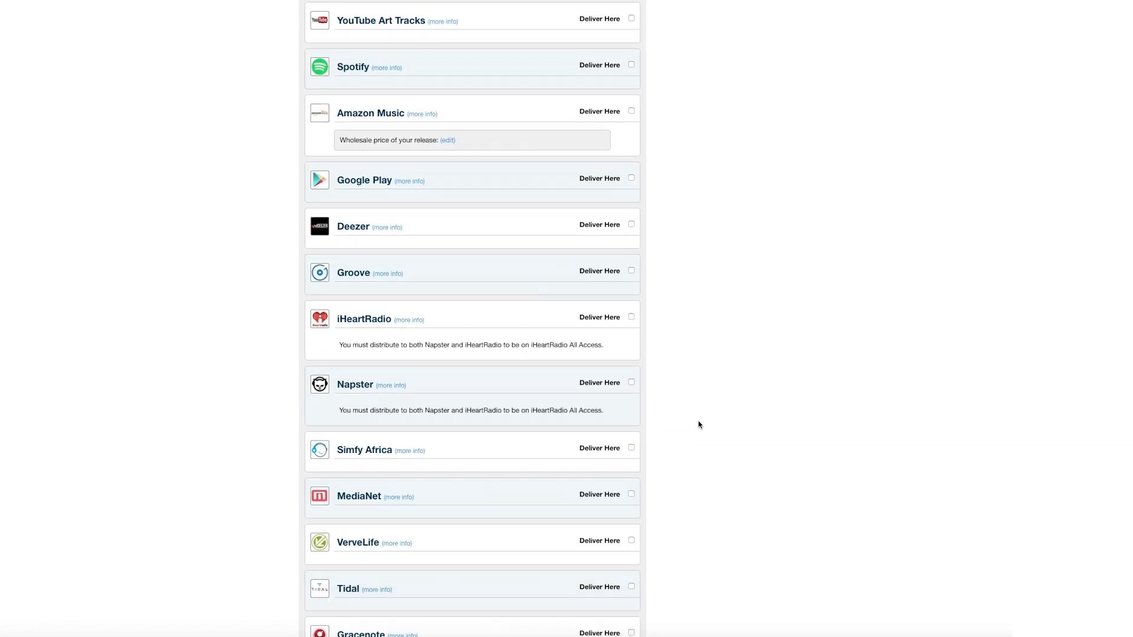
scroll(699, 424, "down", 6)
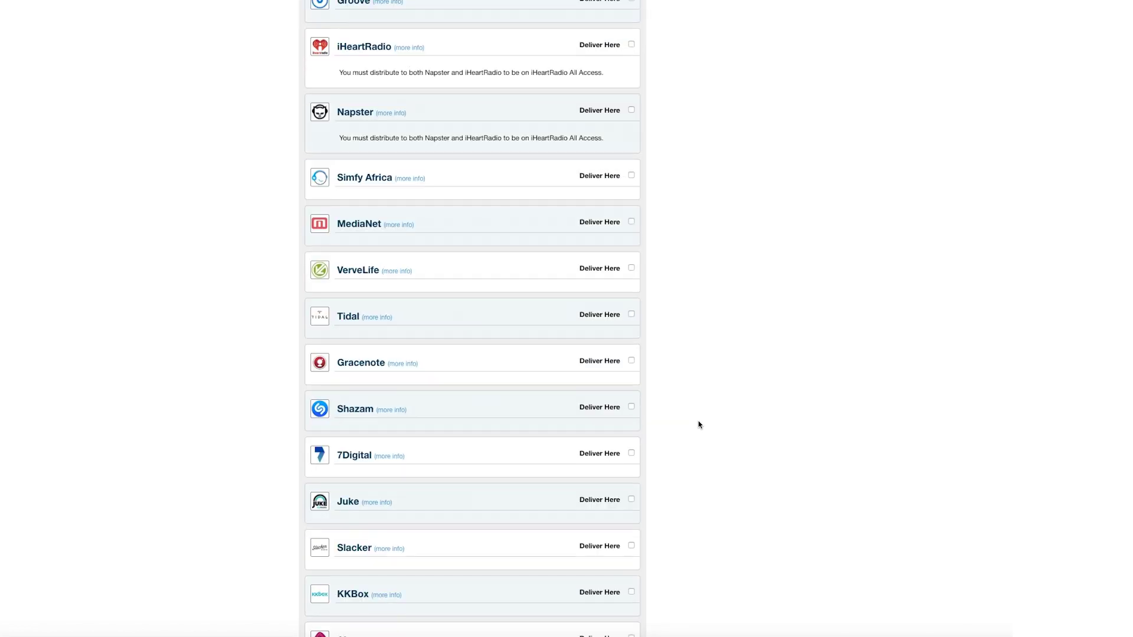
scroll(699, 425, "down", 5)
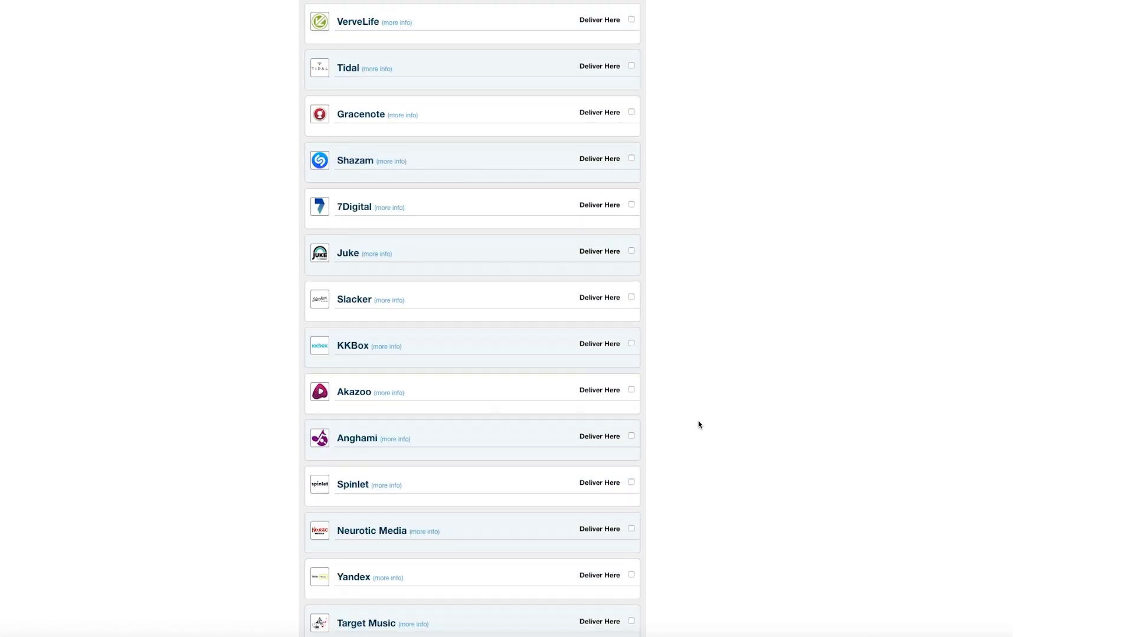
scroll(698, 424, "down", 5)
scroll(699, 425, "down", 6)
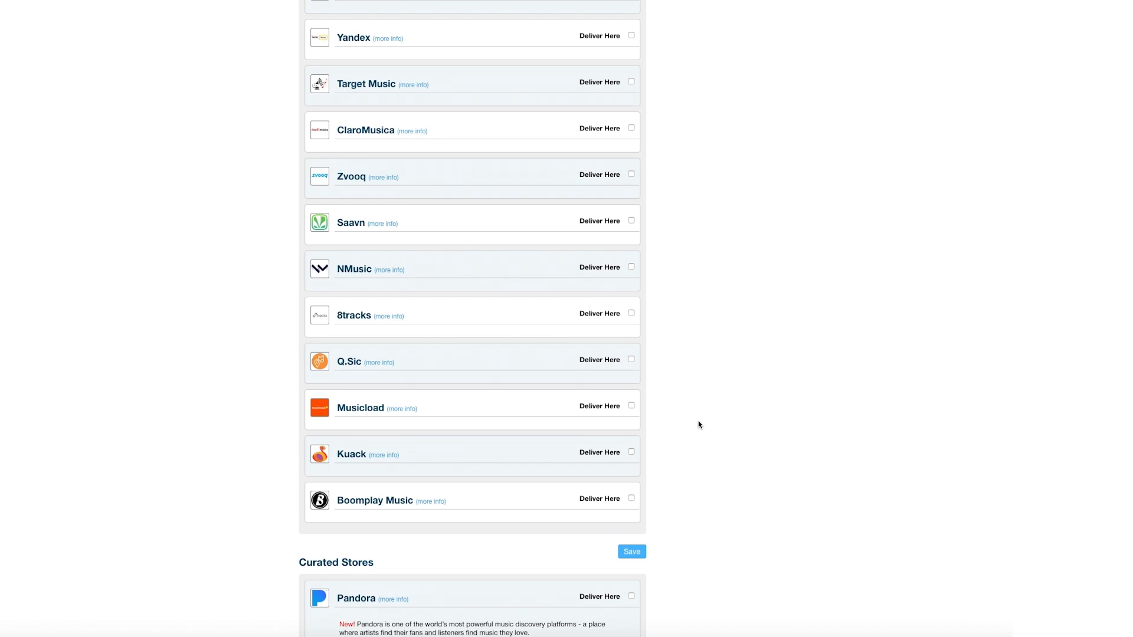
scroll(698, 425, "up", 20)
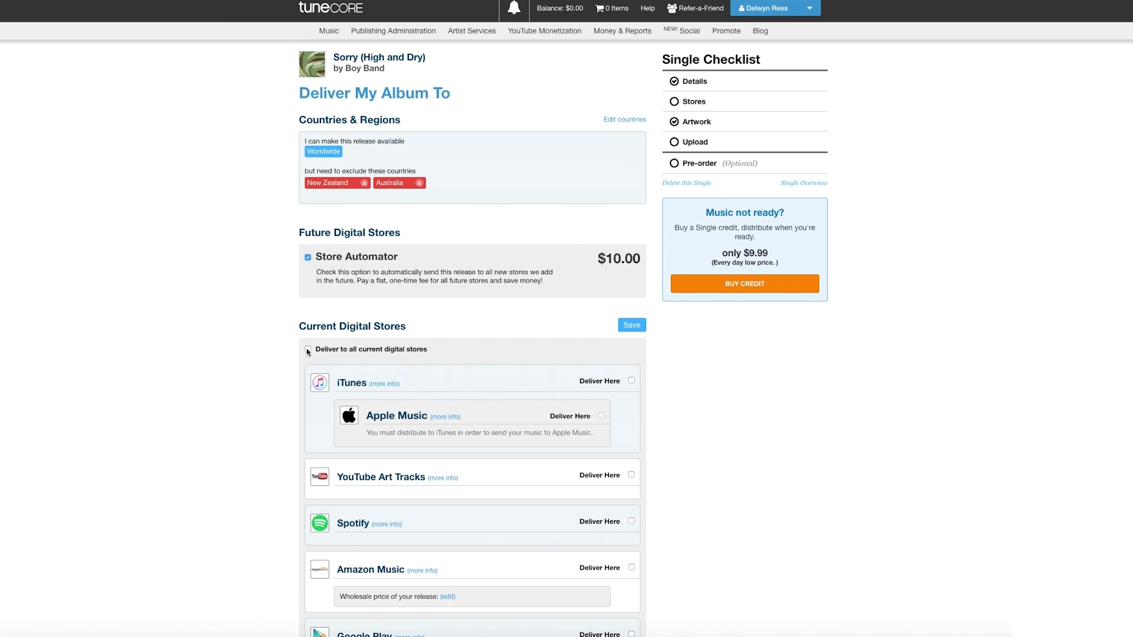
left_click(307, 350)
- Add Pandora and Amazon On Demand to the stores and save the selection
scroll(718, 465, "down", 5)
scroll(719, 466, "down", 20)
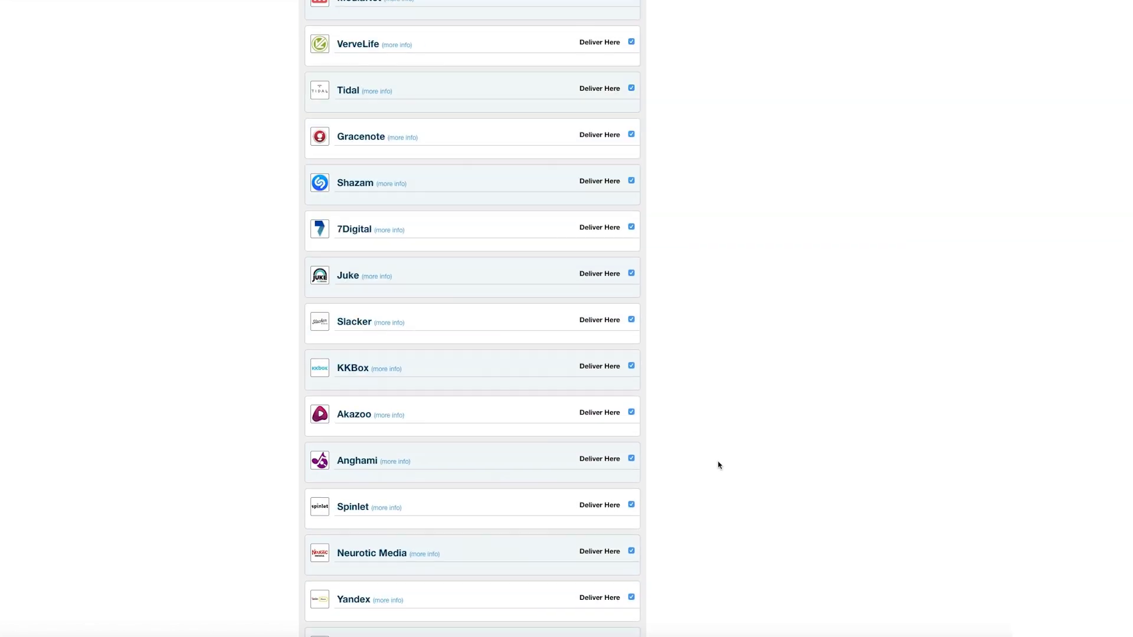
scroll(719, 466, "down", 6)
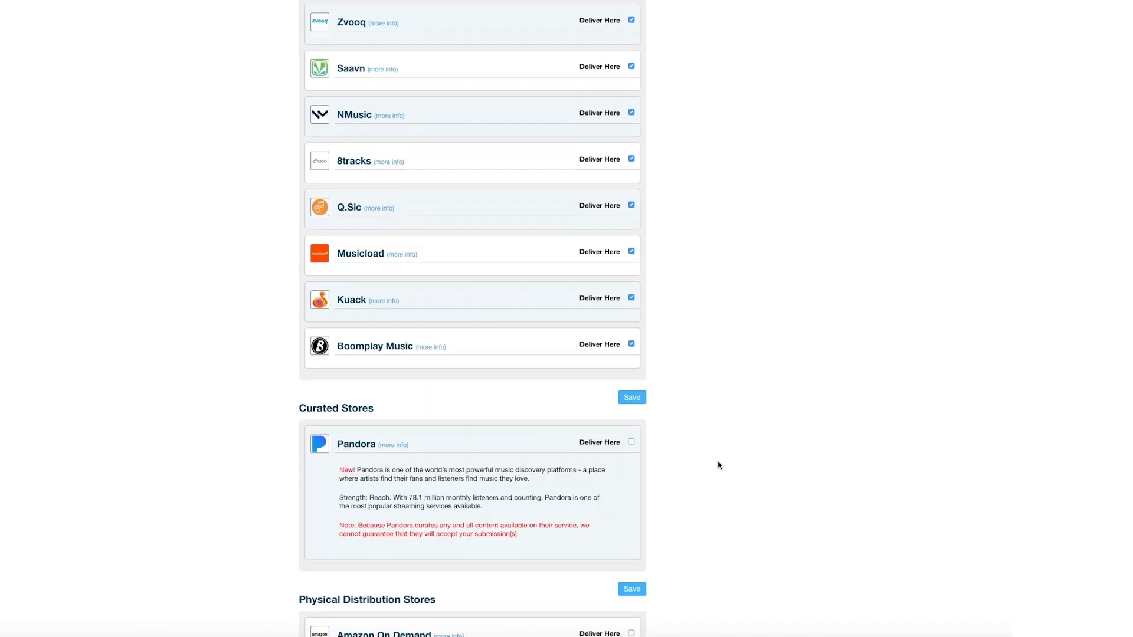
scroll(719, 465, "down", 4)
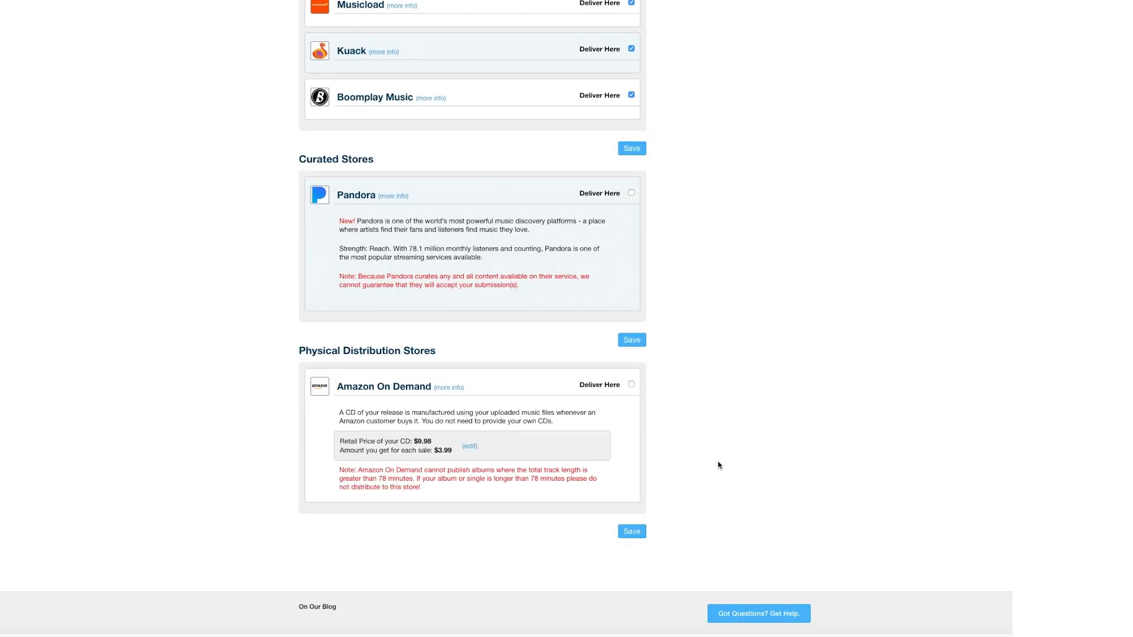
left_click(631, 194)
left_click(631, 386)
left_click(636, 533)
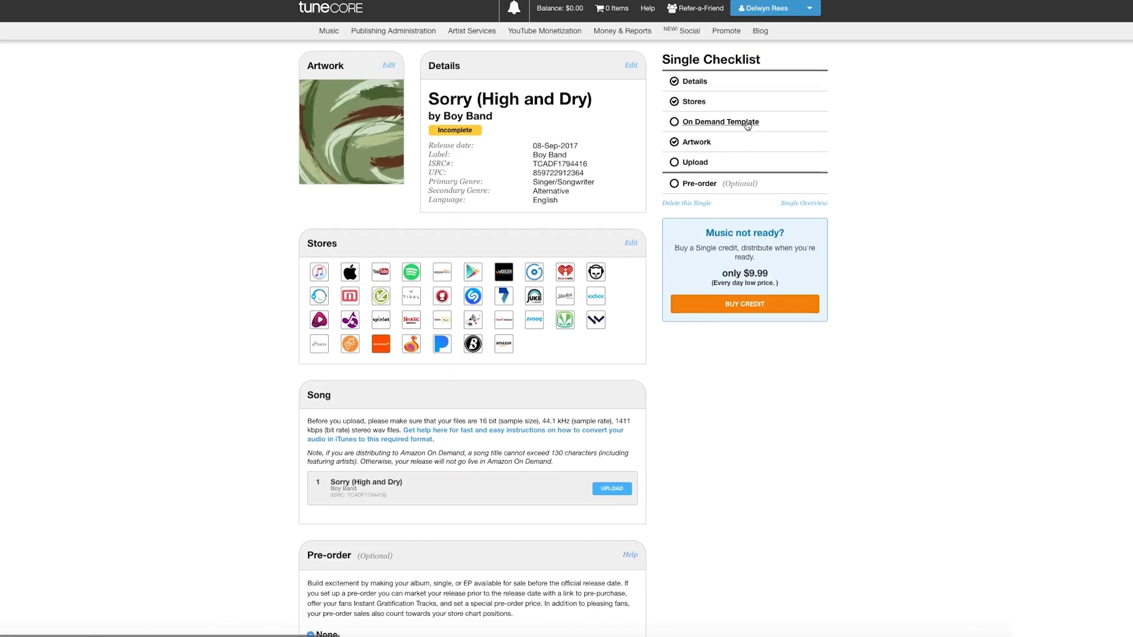
- Choose and save the Yellow CD template for Amazon On Demand
left_click(747, 123)
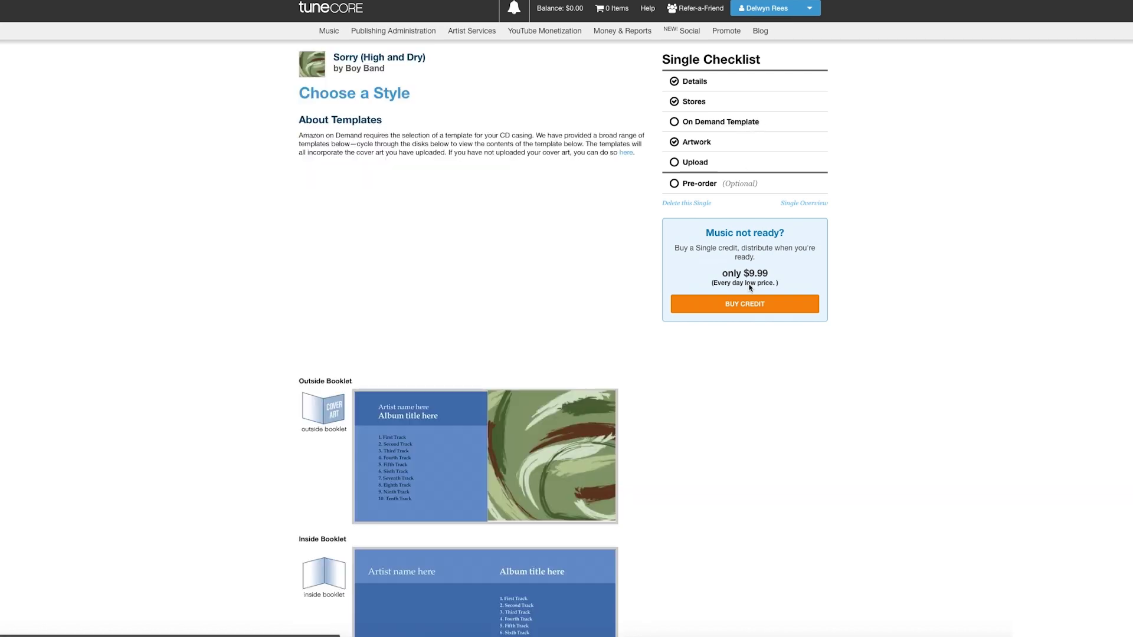
left_click(614, 196)
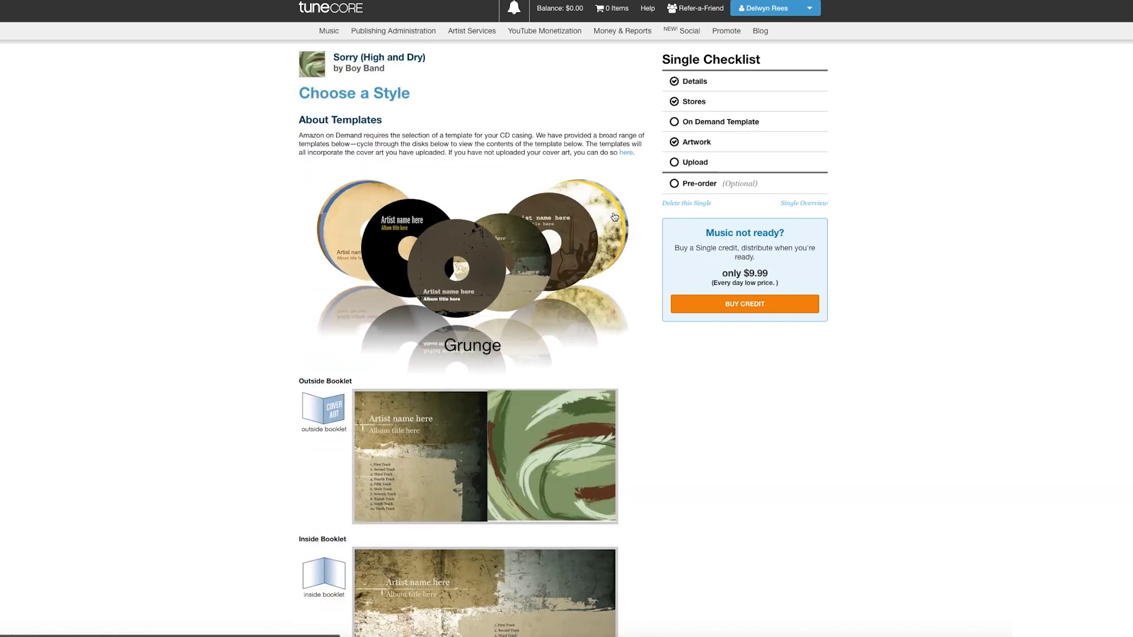
left_click(611, 222)
left_click(611, 222)
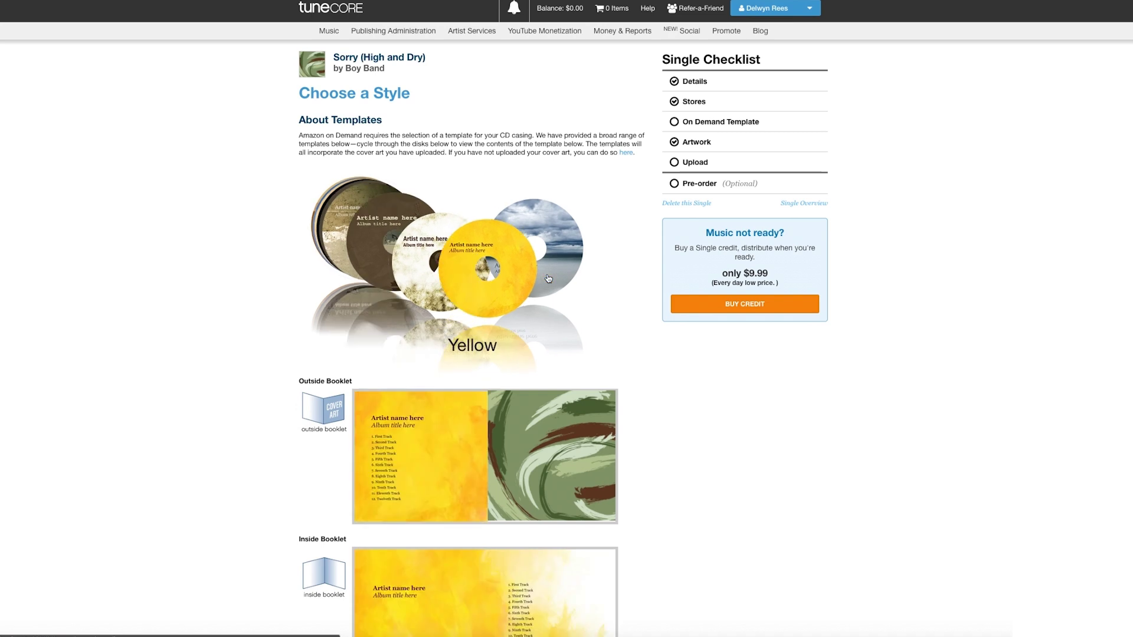
scroll(700, 445, "down", 6)
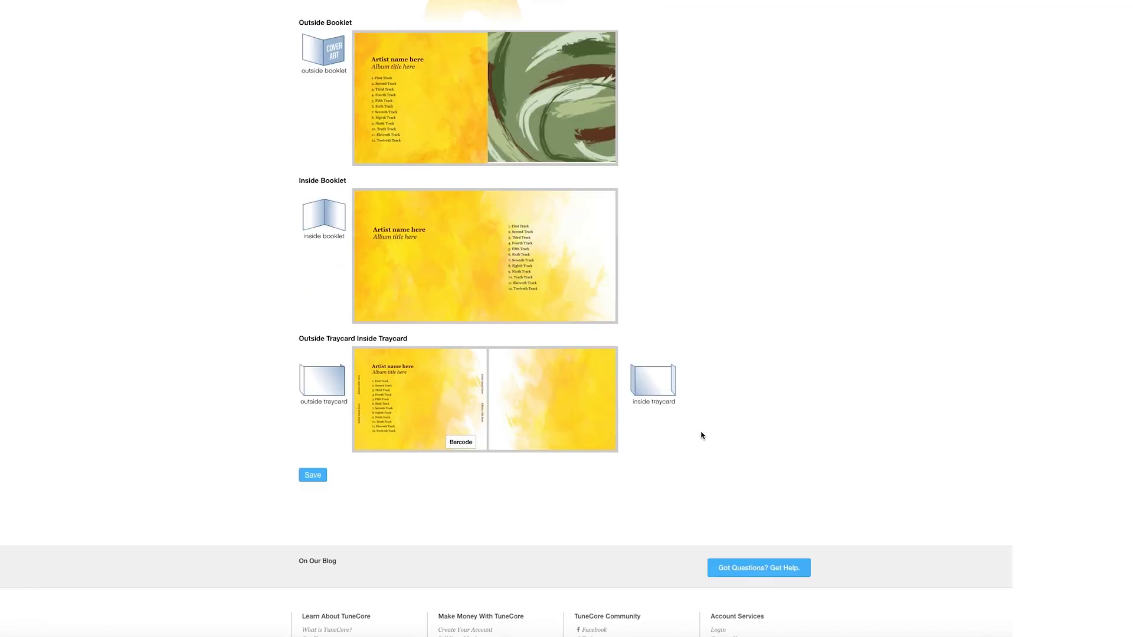
left_click(313, 476)
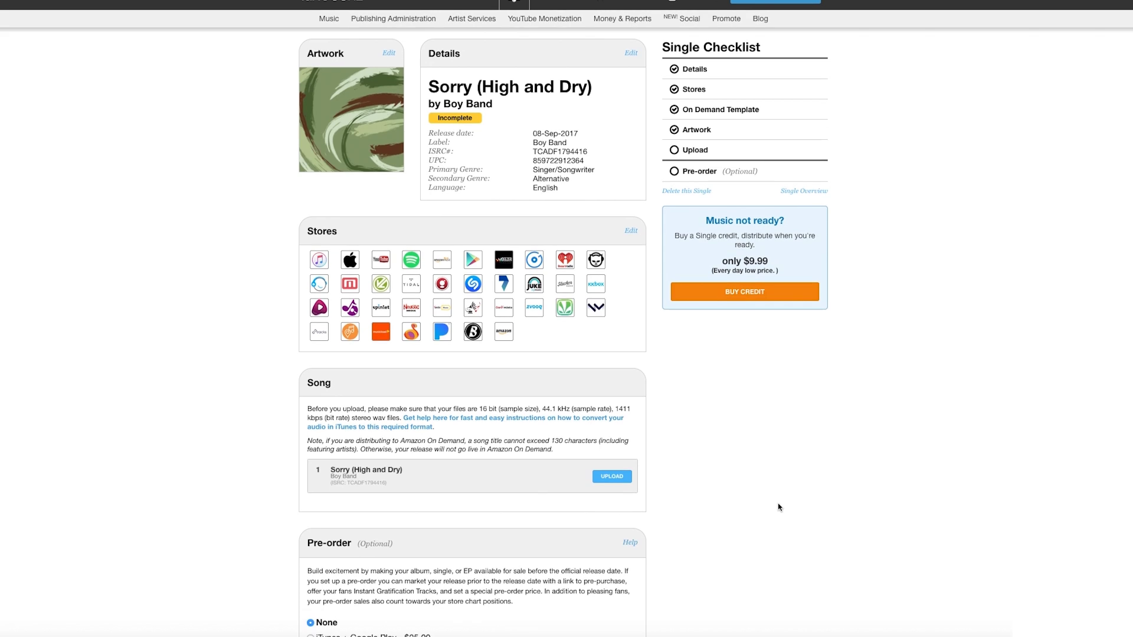
- Upload the song's WAV audio file
scroll(779, 507, "down", 1)
left_click(612, 417)
left_click(645, 42)
left_click(731, 184)
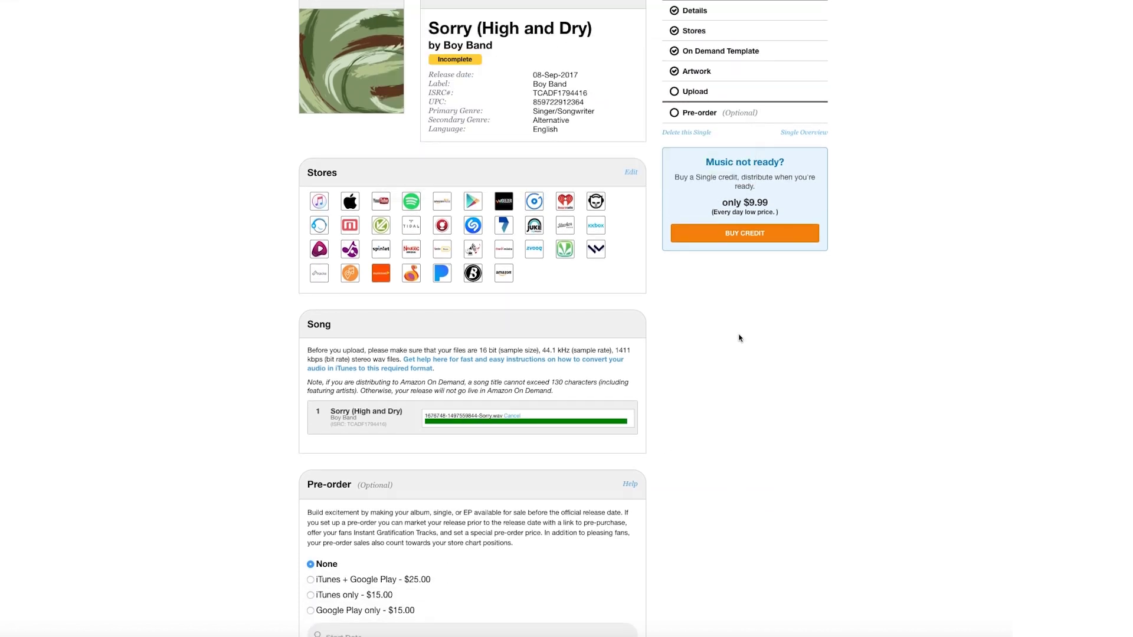
- Try an iTunes-only pre-order starting 09/07/2017, then set pre-order back to None
scroll(739, 413, "down", 3)
left_click(311, 417)
scroll(694, 458, "down", 3)
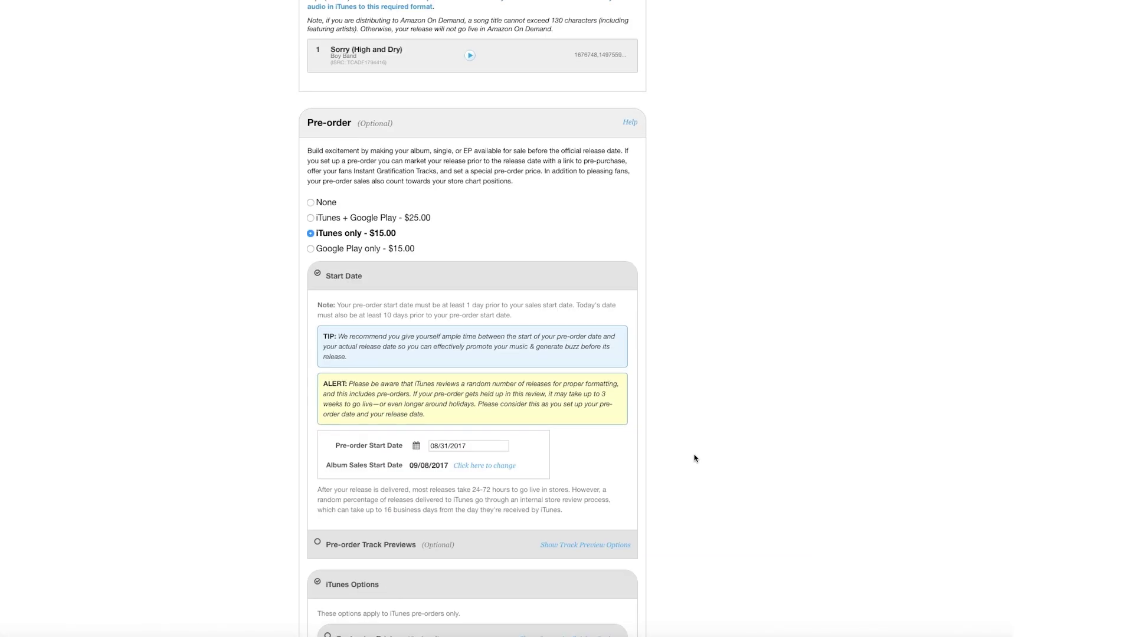
left_click(469, 440)
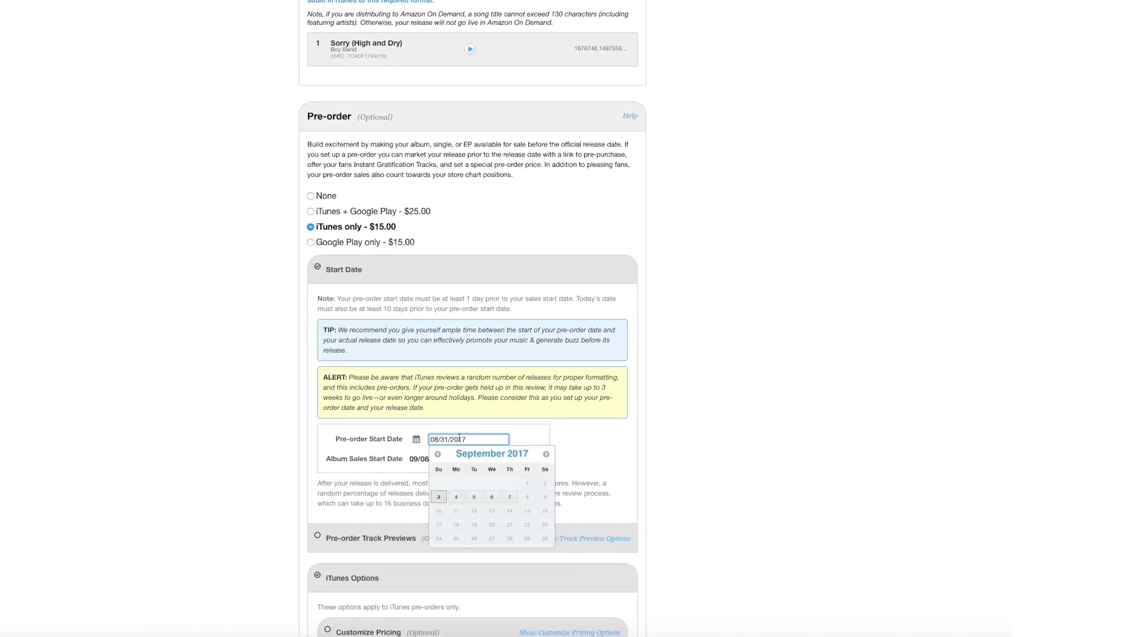
left_click(511, 499)
scroll(696, 511, "down", 3)
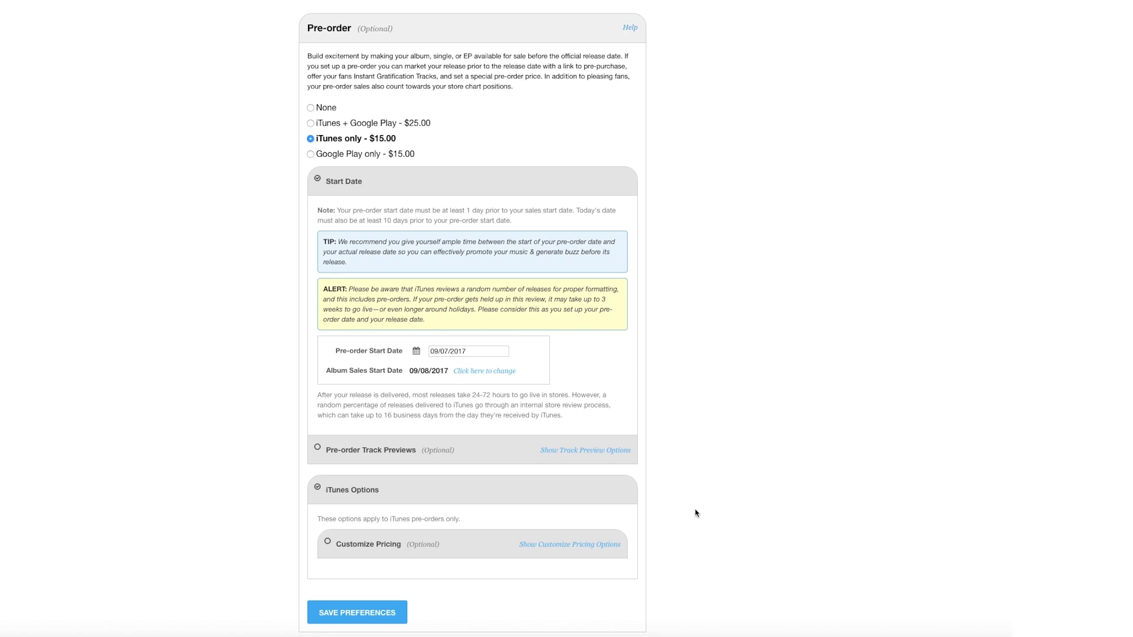
left_click(311, 108)
scroll(757, 353, "up", 4)
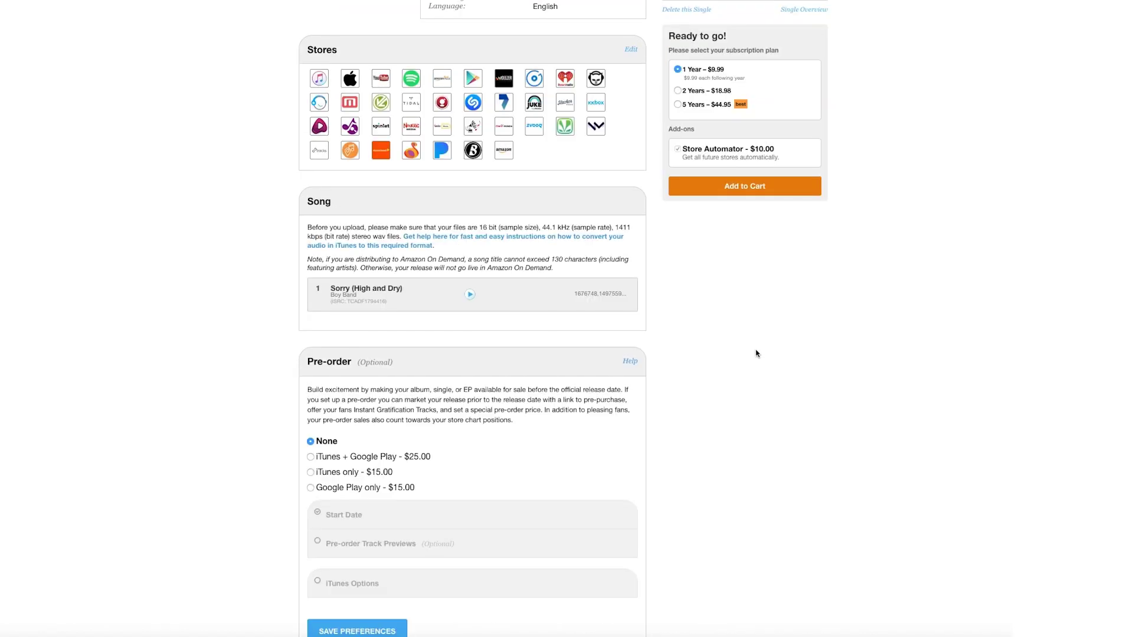
scroll(757, 353, "up", 3)
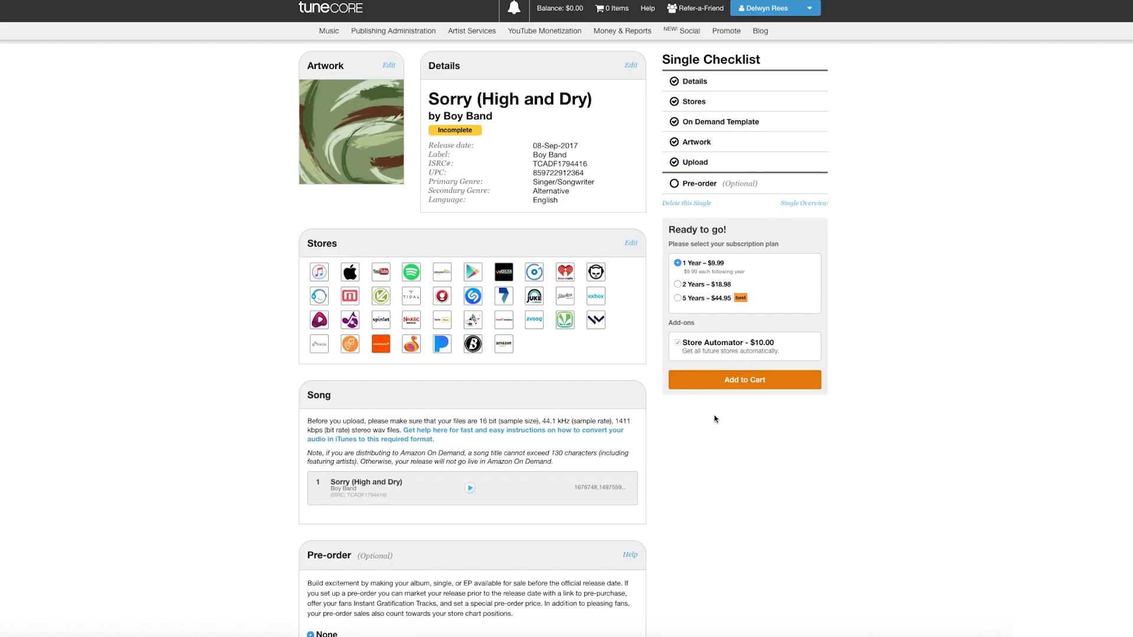
- Add the 1-year $9.99 plan with Store Automator to the cart and go to checkout
left_click(717, 383)
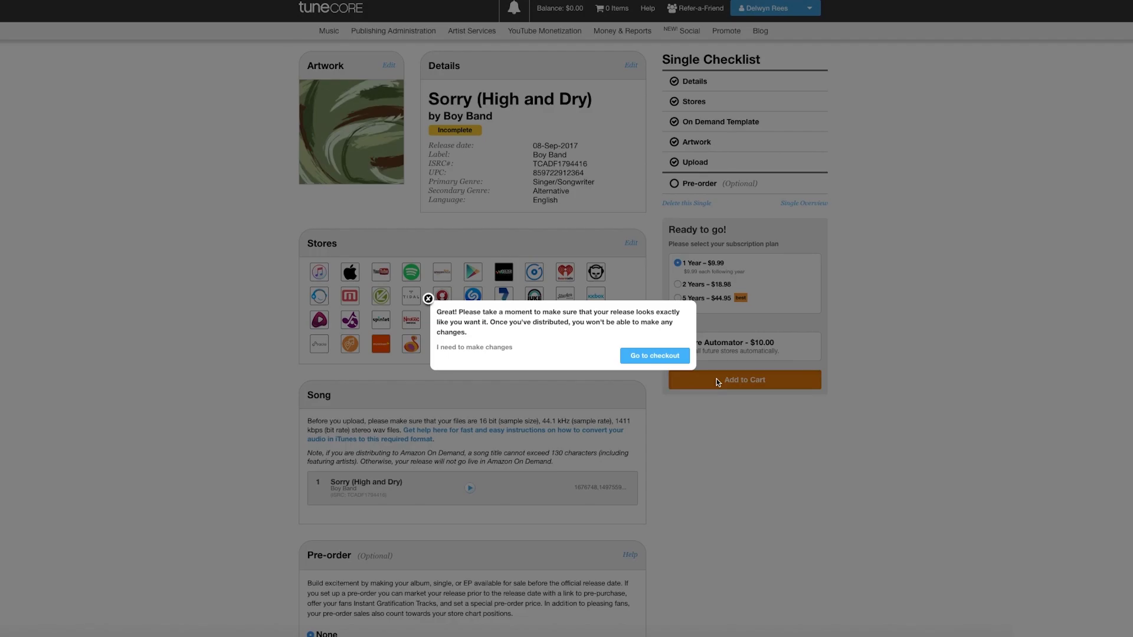
left_click(653, 356)
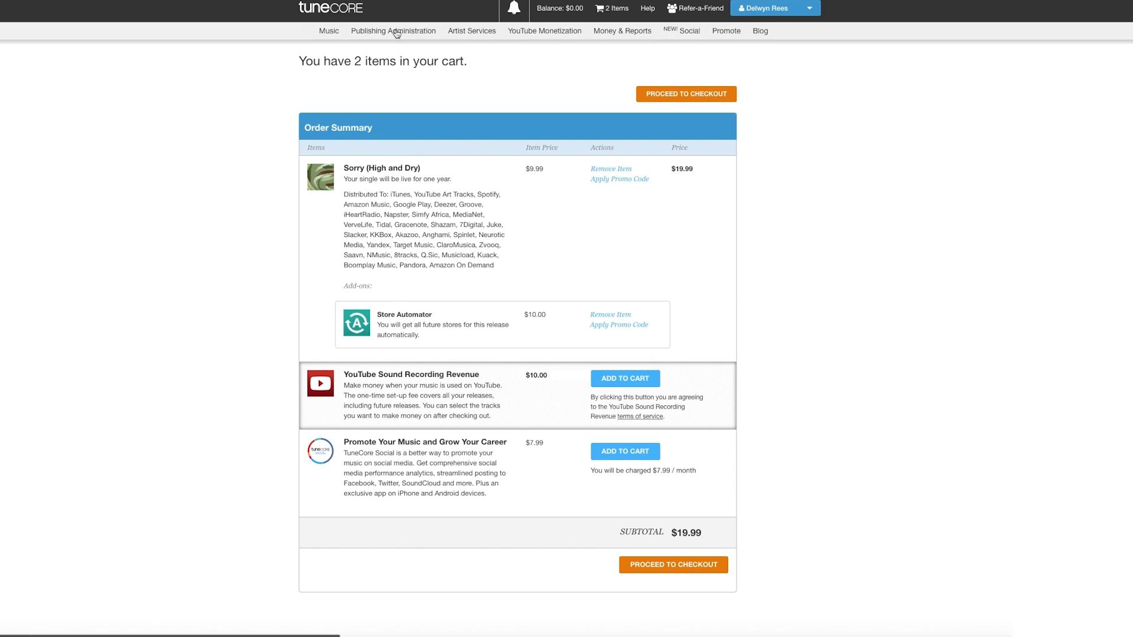
mouse_move(328, 31)
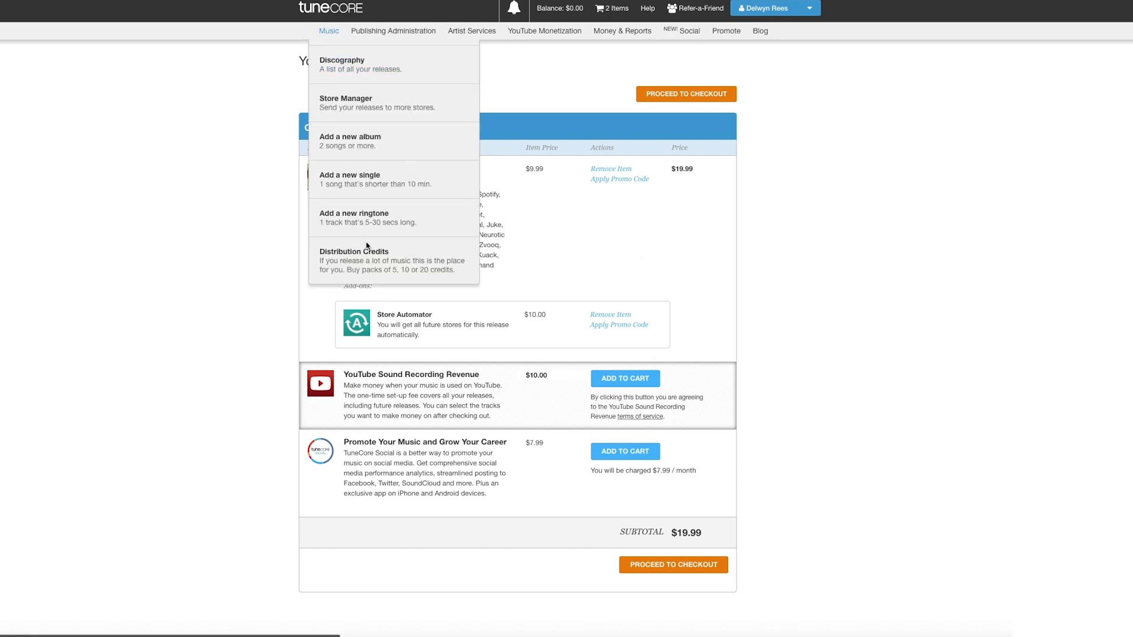
left_click(365, 264)
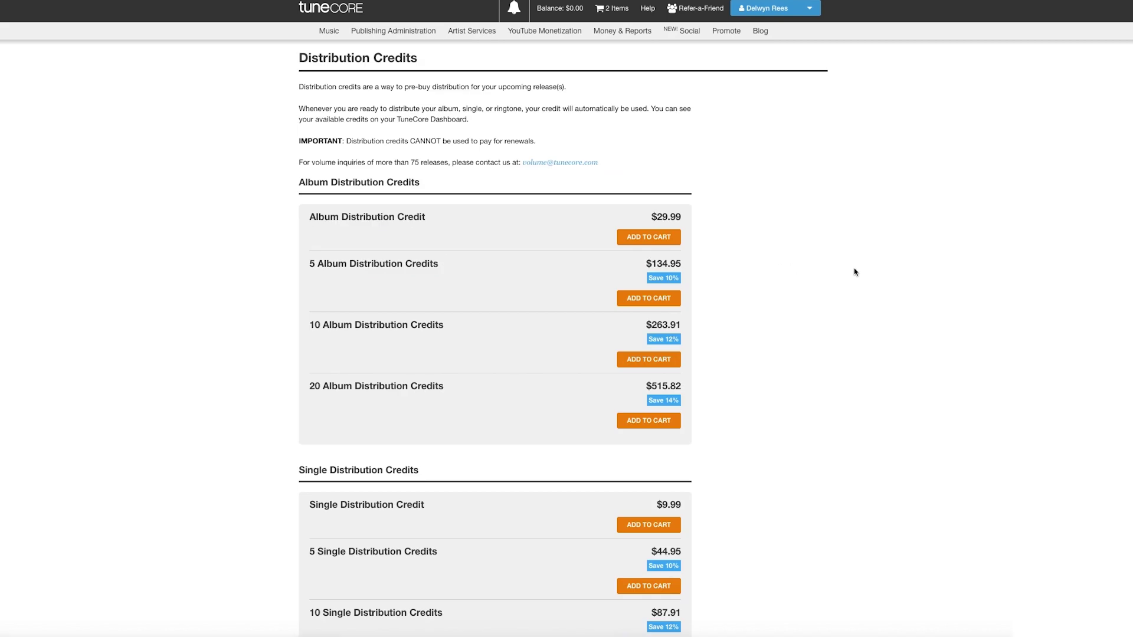
scroll(853, 268, "down", 3)
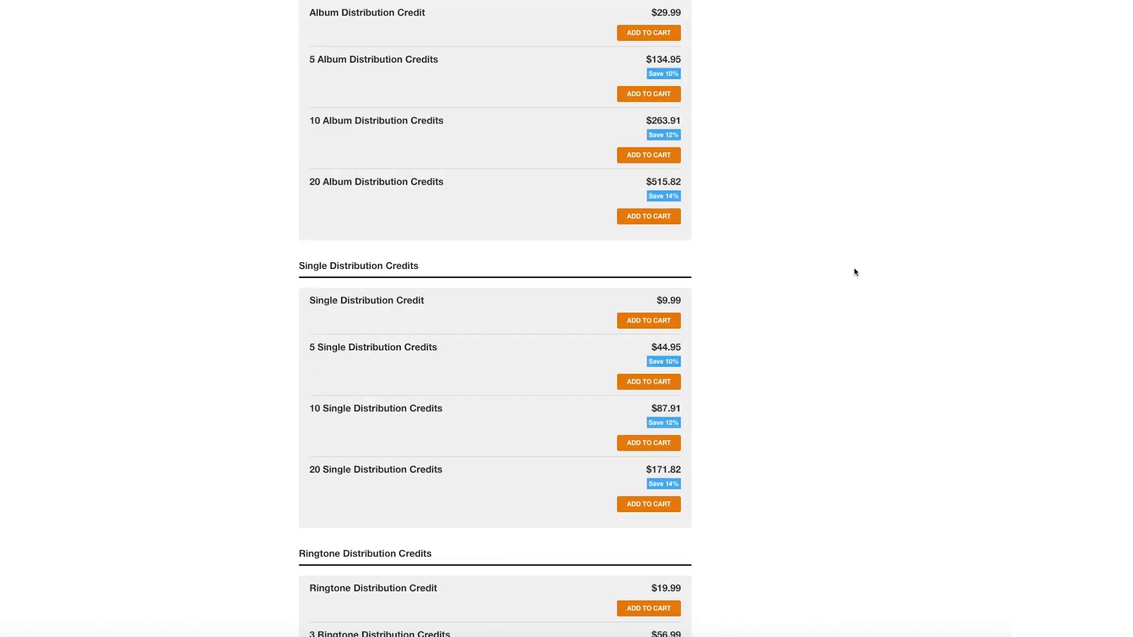
scroll(854, 272, "down", 5)
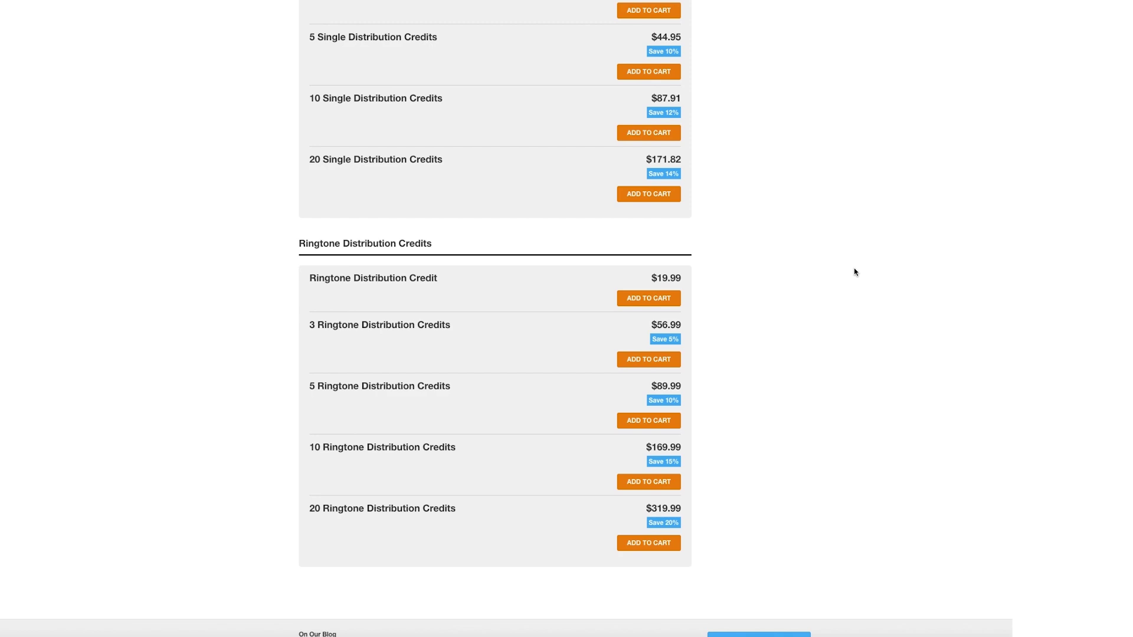
scroll(855, 270, "up", 8)
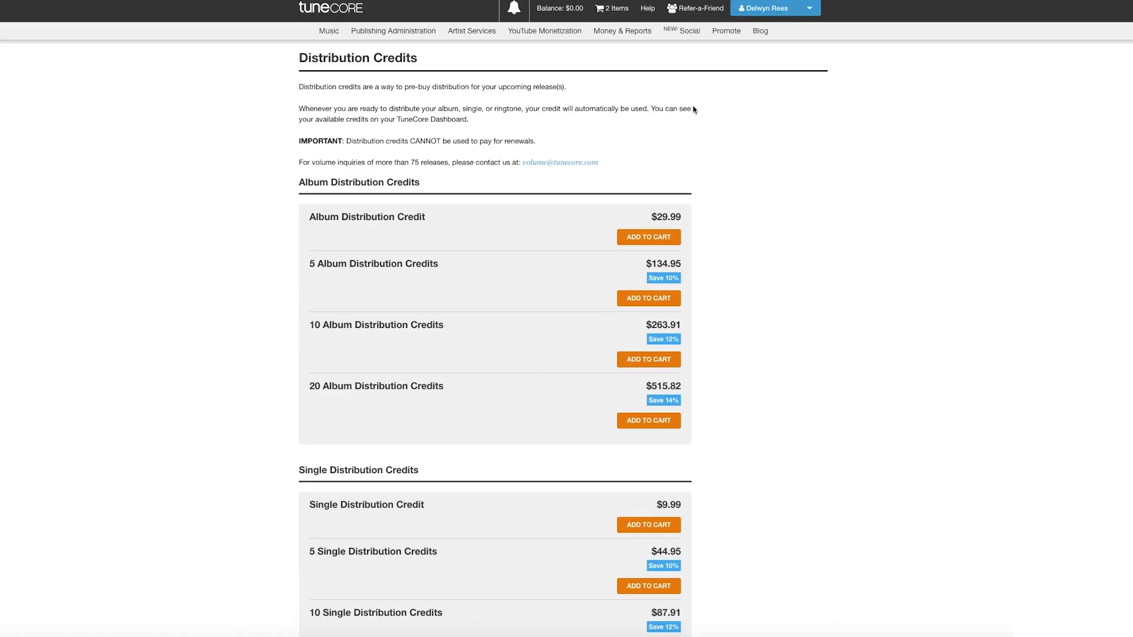
left_click(617, 11)
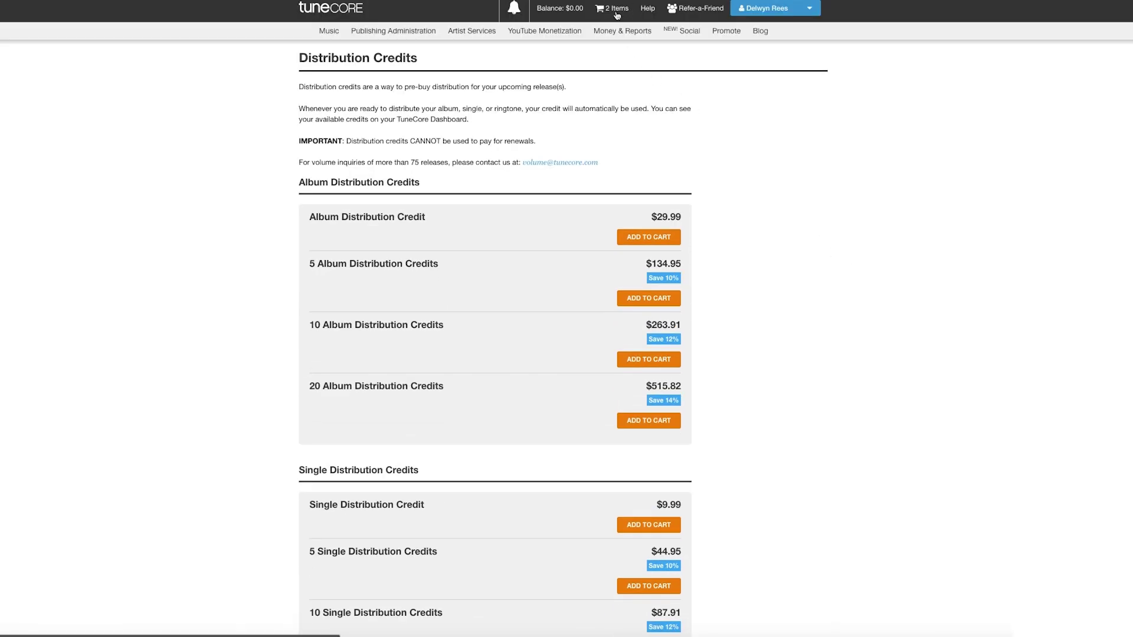
left_click(618, 12)
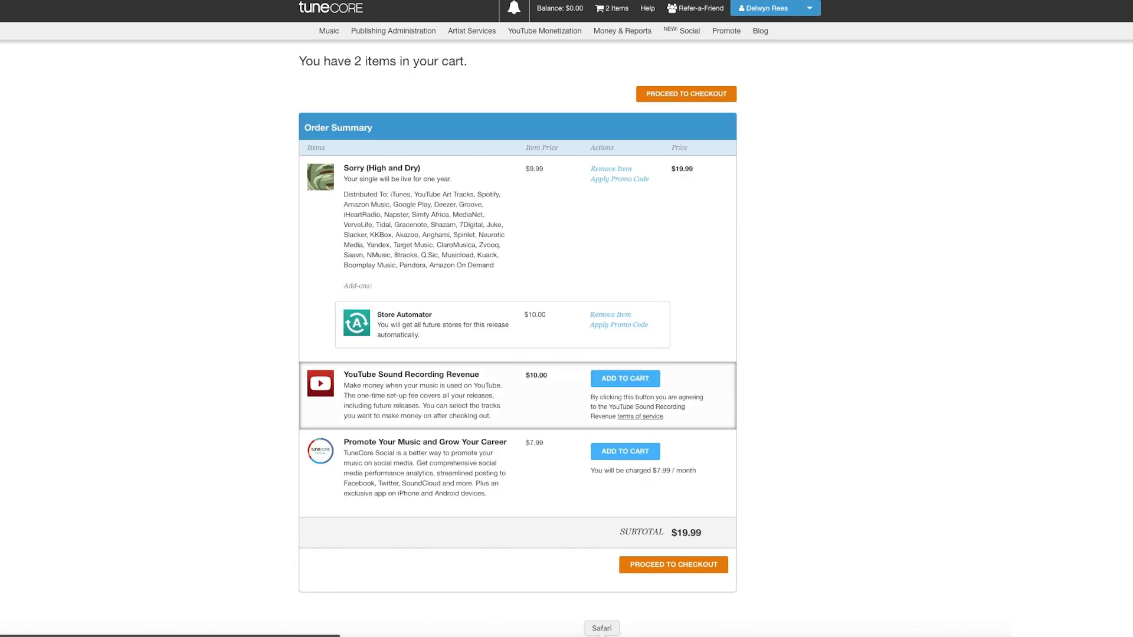
- Check out and complete the single's order at the $0.00 grand total
left_click(655, 94)
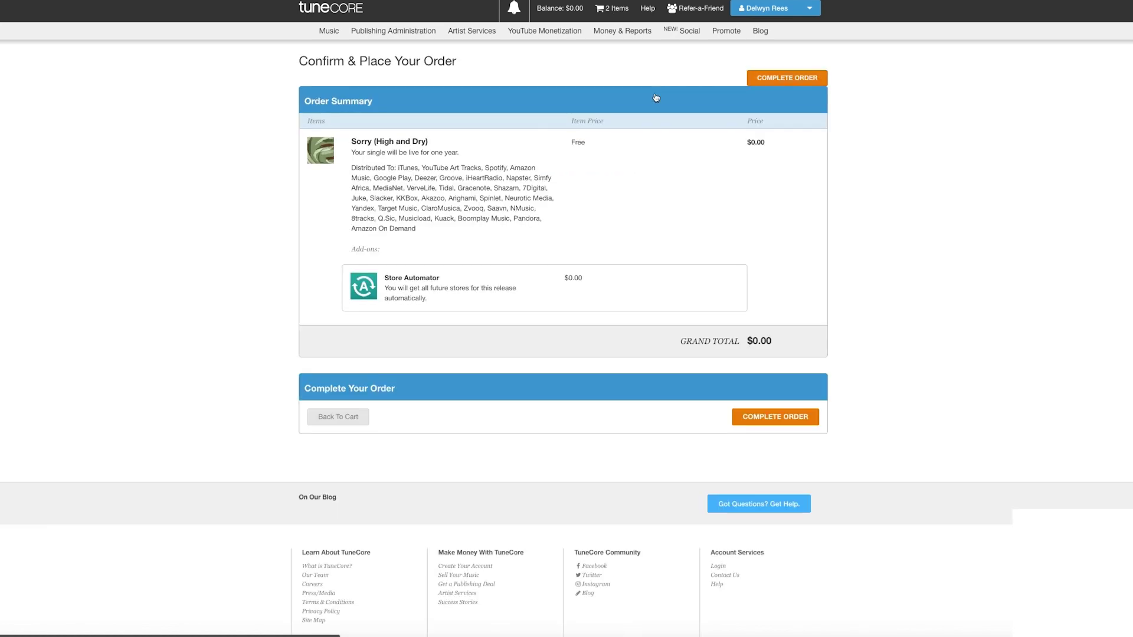
left_click(765, 79)
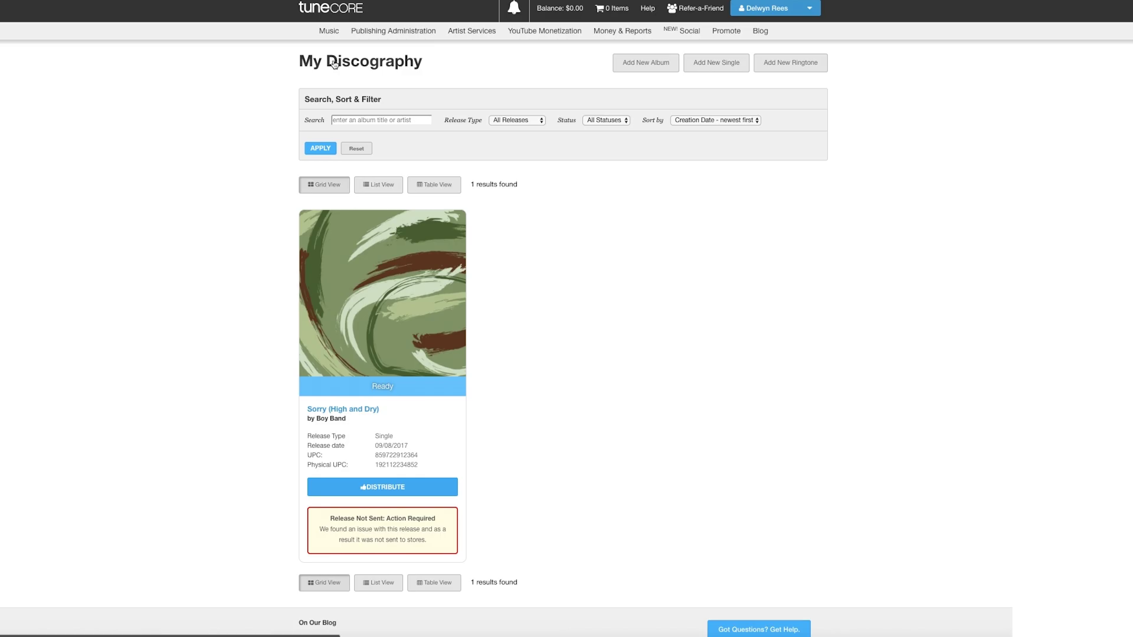
- Open the single's release page from My Discography to see its Release Not Sent status
left_click(368, 263)
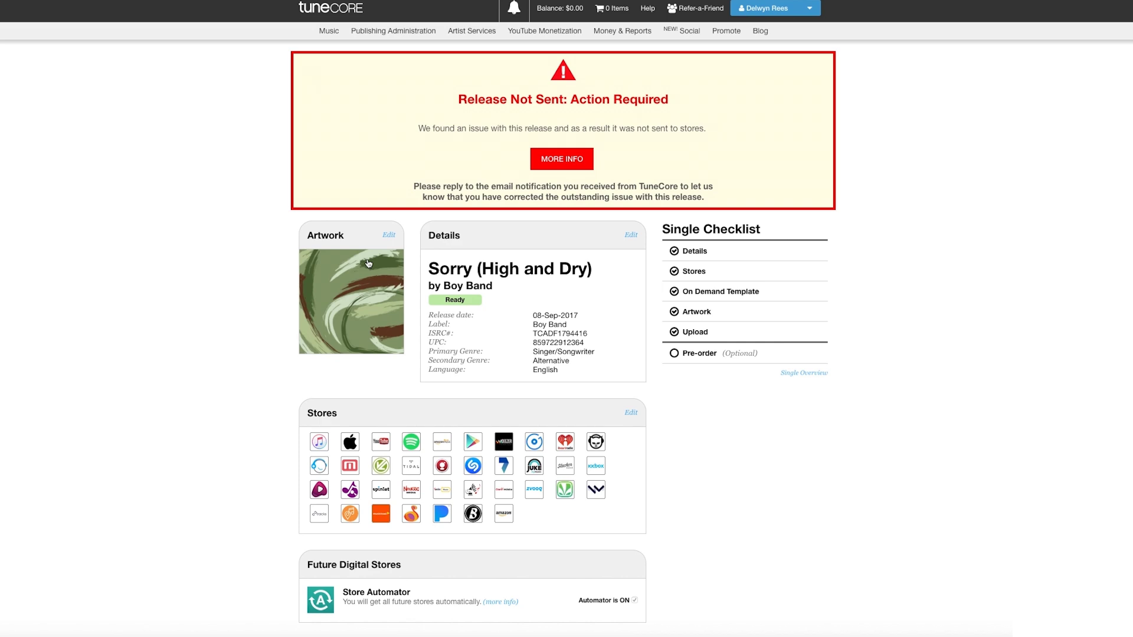
- Read the review team's reason, then open Distribution & Artist Services' Submit a Request form
left_click(566, 161)
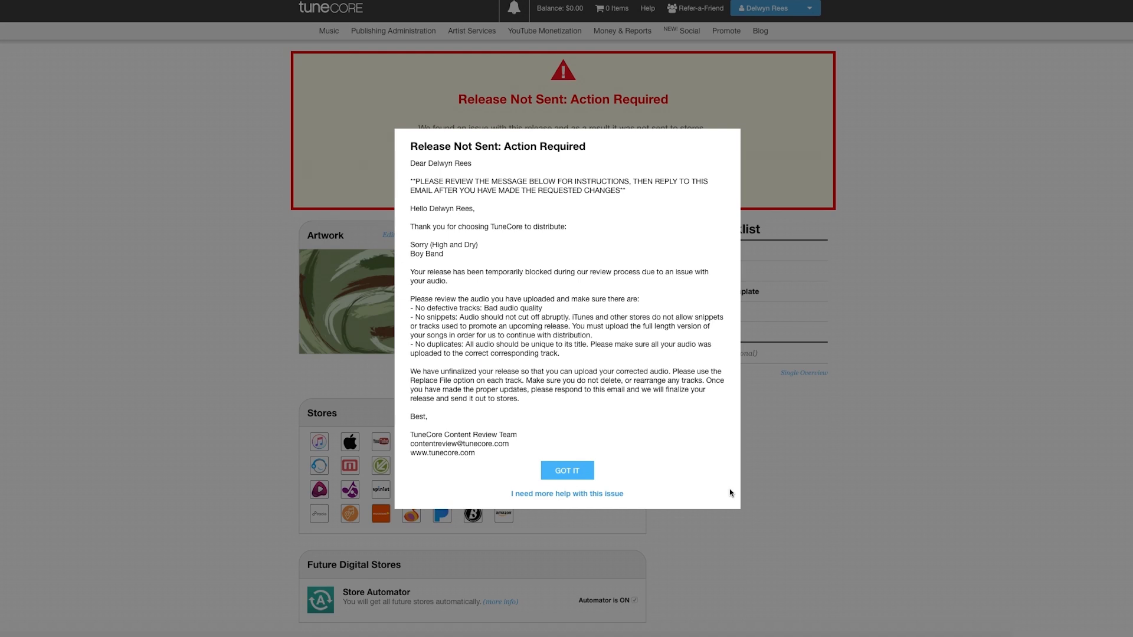
left_click(570, 475)
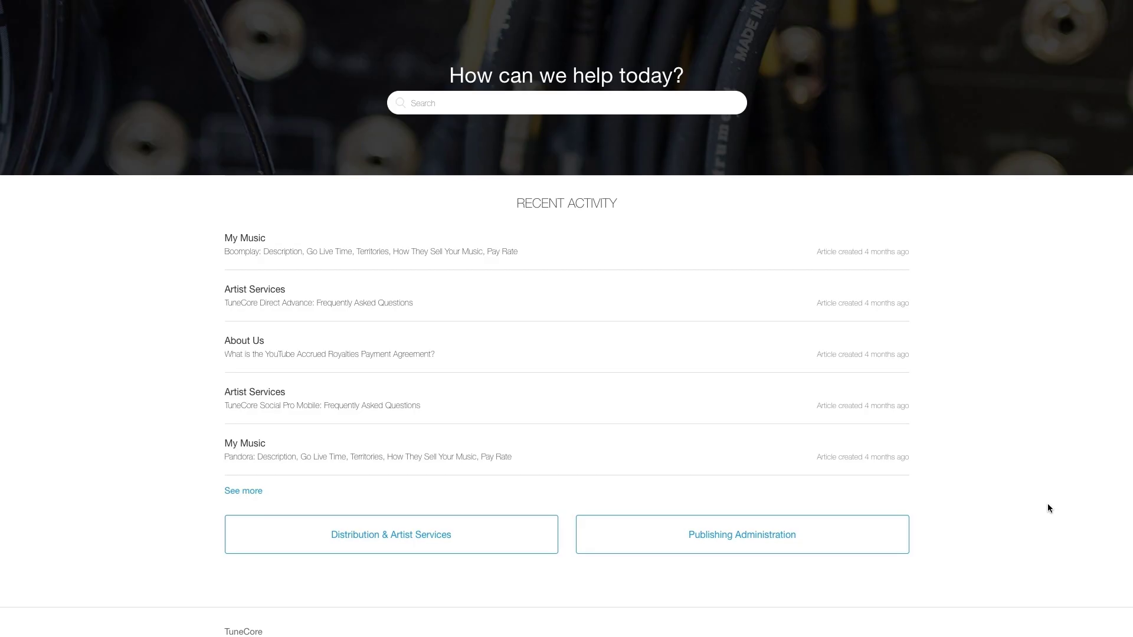
left_click(329, 551)
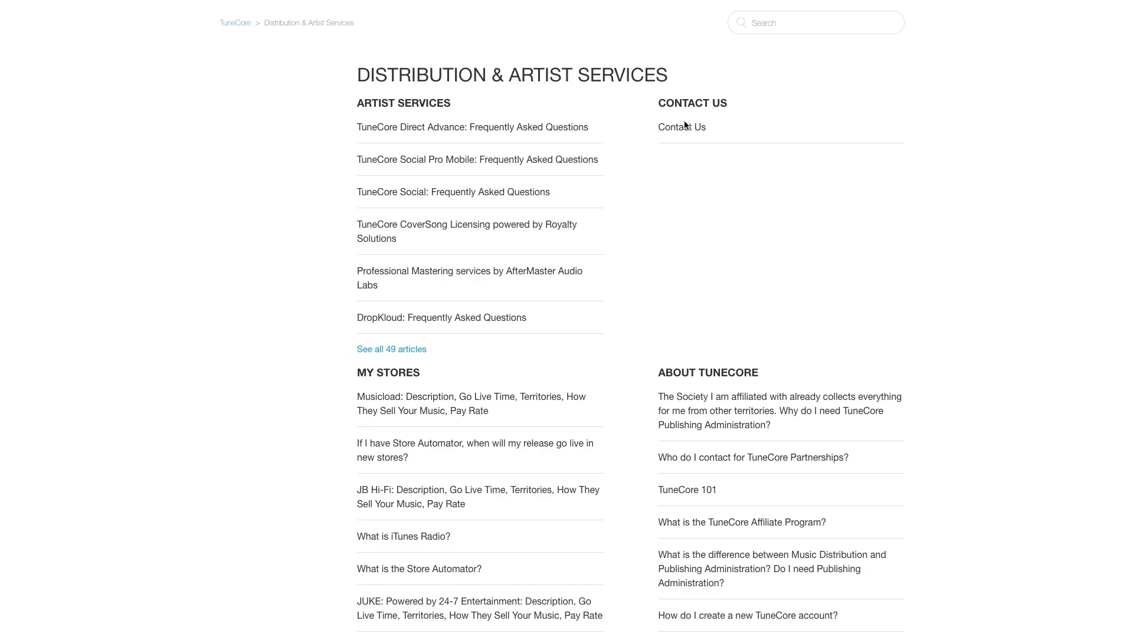
left_click(683, 127)
left_click(607, 133)
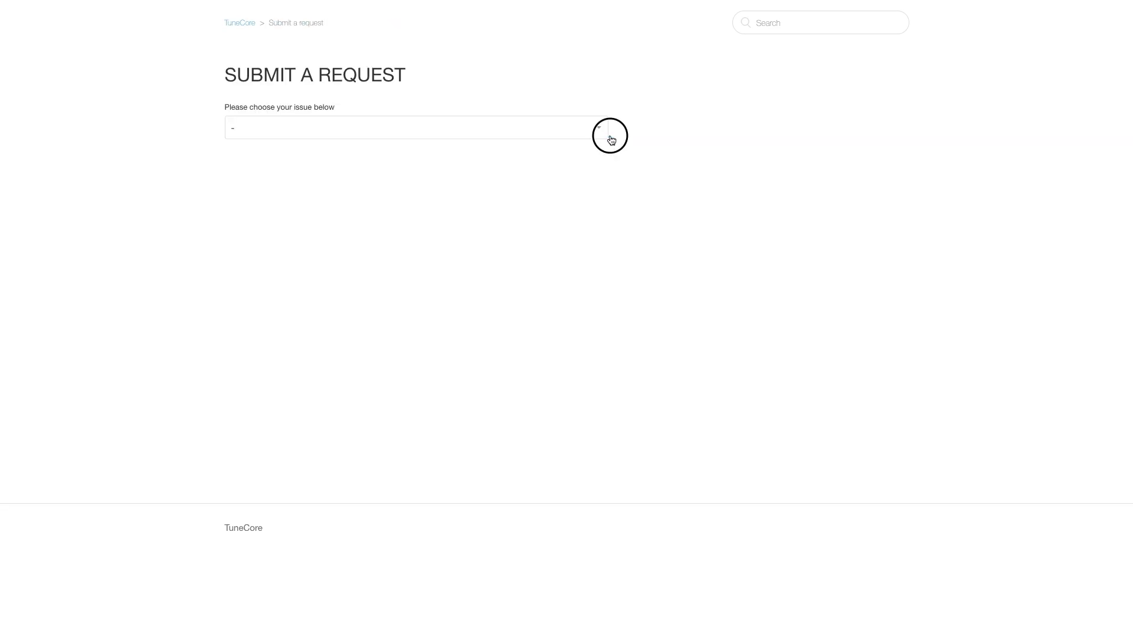